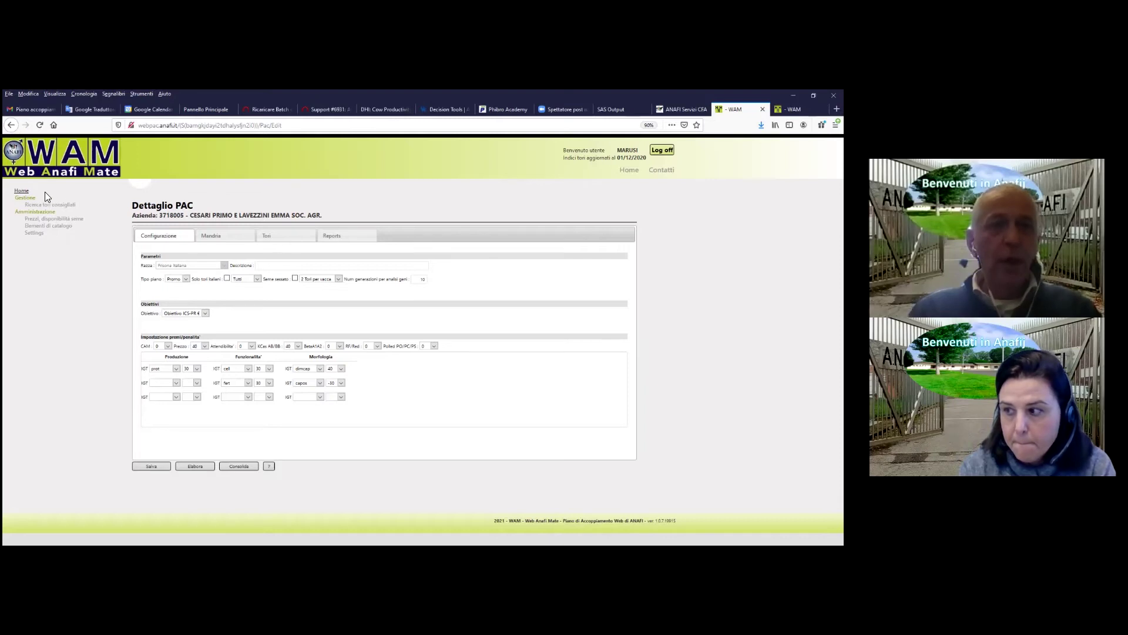
Step: Create a new PAC from the PAC list and select its farm by searching for the farm's AUA code
{"action": "left_click", "coordinate": [26, 198]}
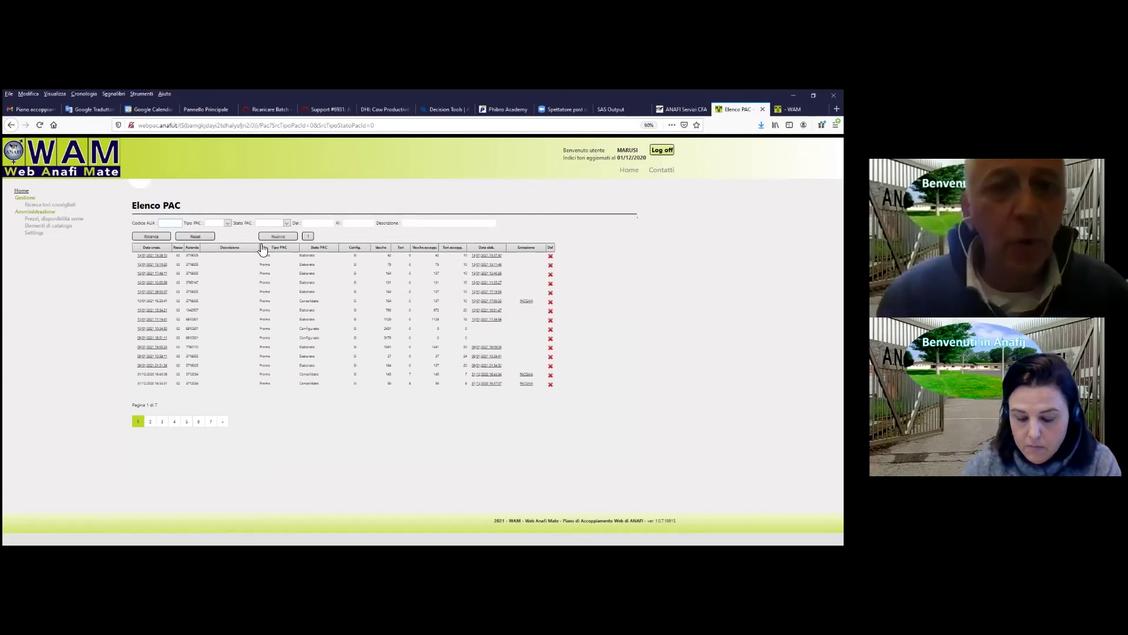
{"action": "left_click", "coordinate": [281, 238]}
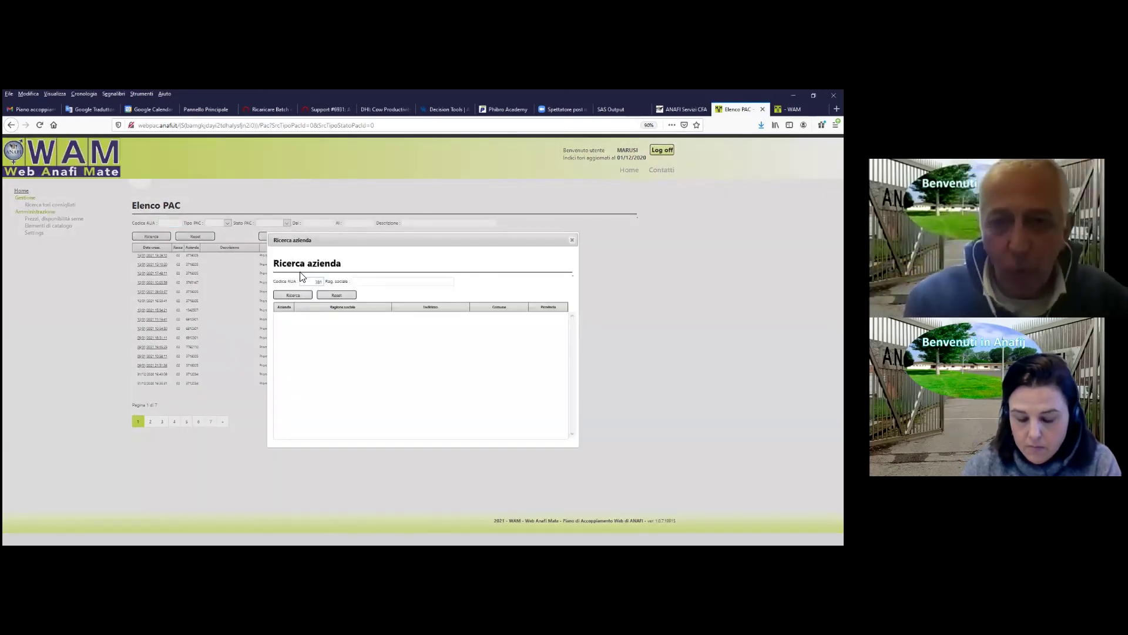
{"action": "type", "text": "3818"}
{"action": "key", "text": "BackSpace"}
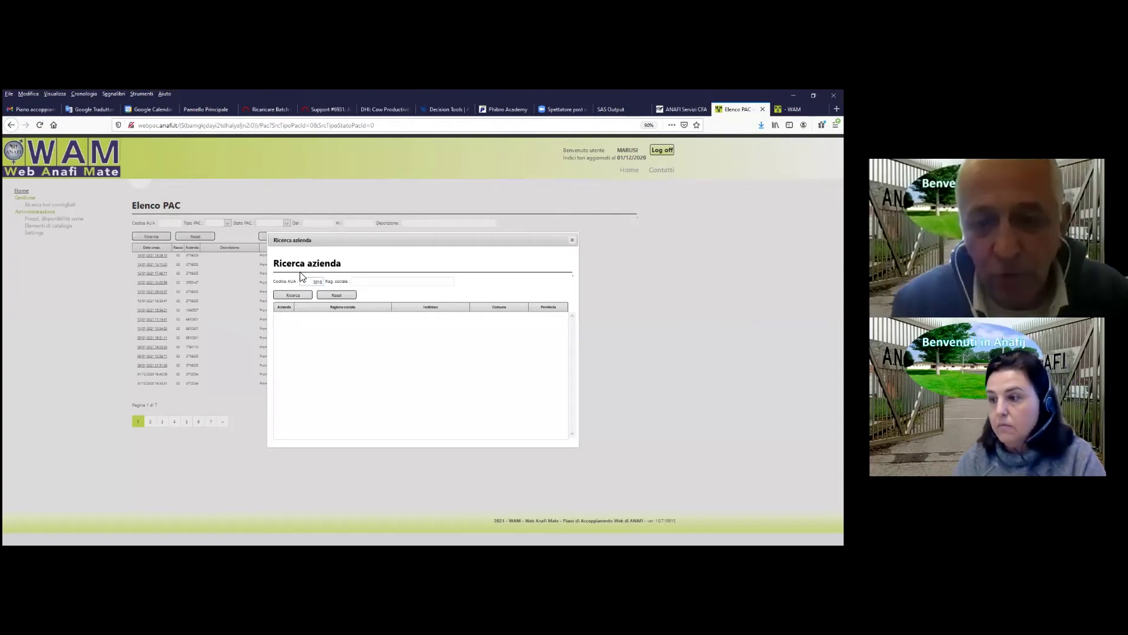
{"action": "key", "text": "BackSpace"}
{"action": "key", "text": "BackSpace"}
{"action": "type", "text": "7"}
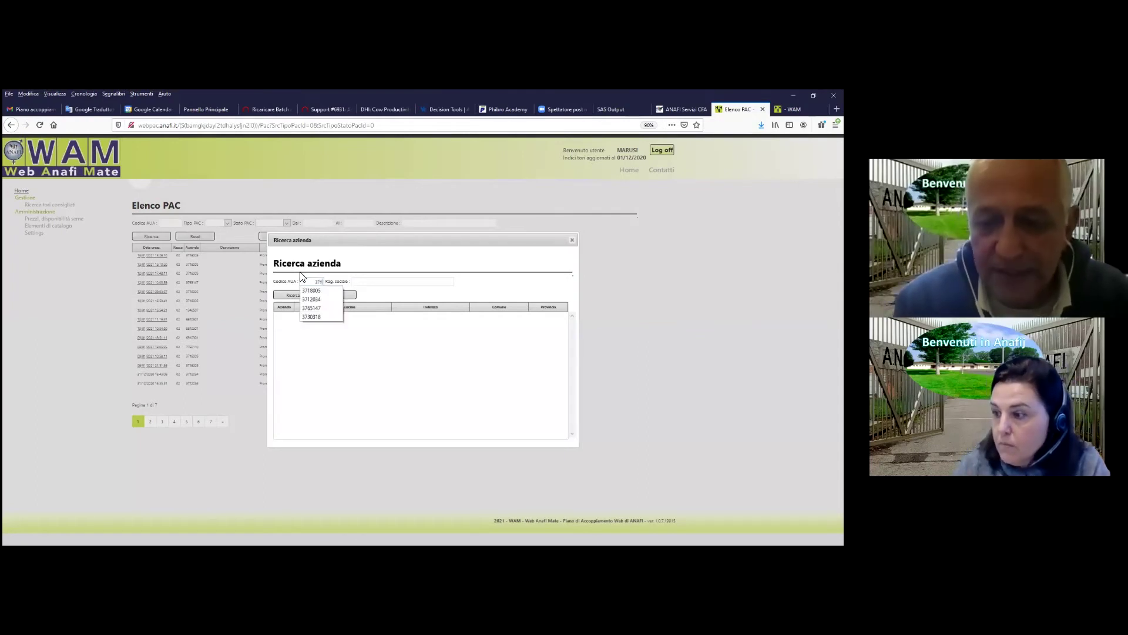
{"action": "left_click", "coordinate": [312, 290]}
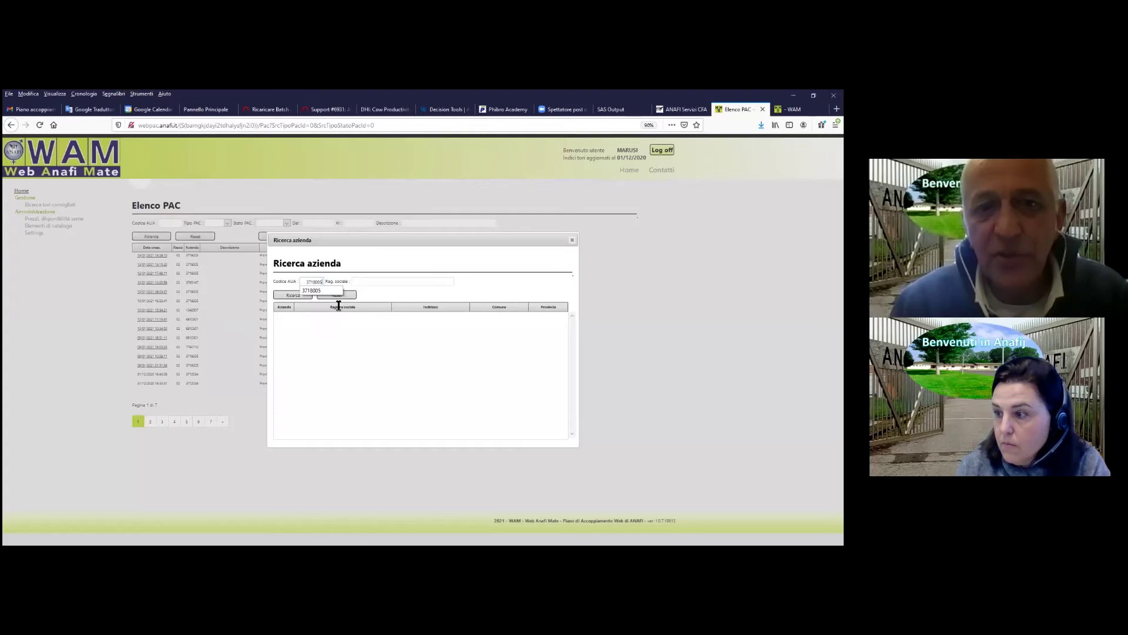
{"action": "left_click", "coordinate": [304, 294]}
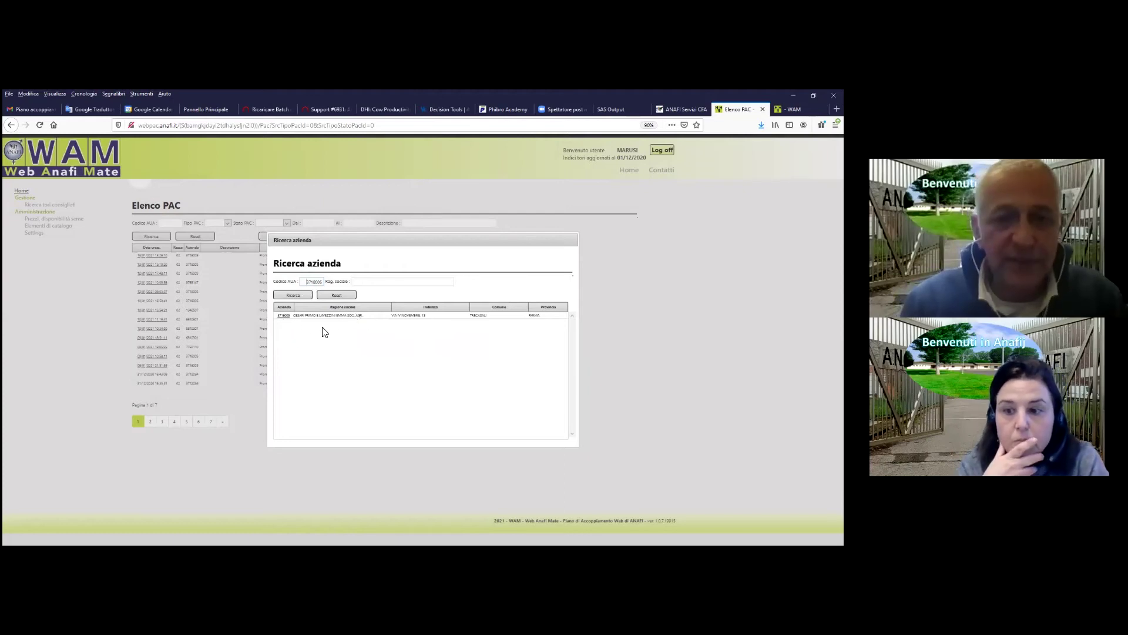
{"action": "left_click", "coordinate": [285, 315]}
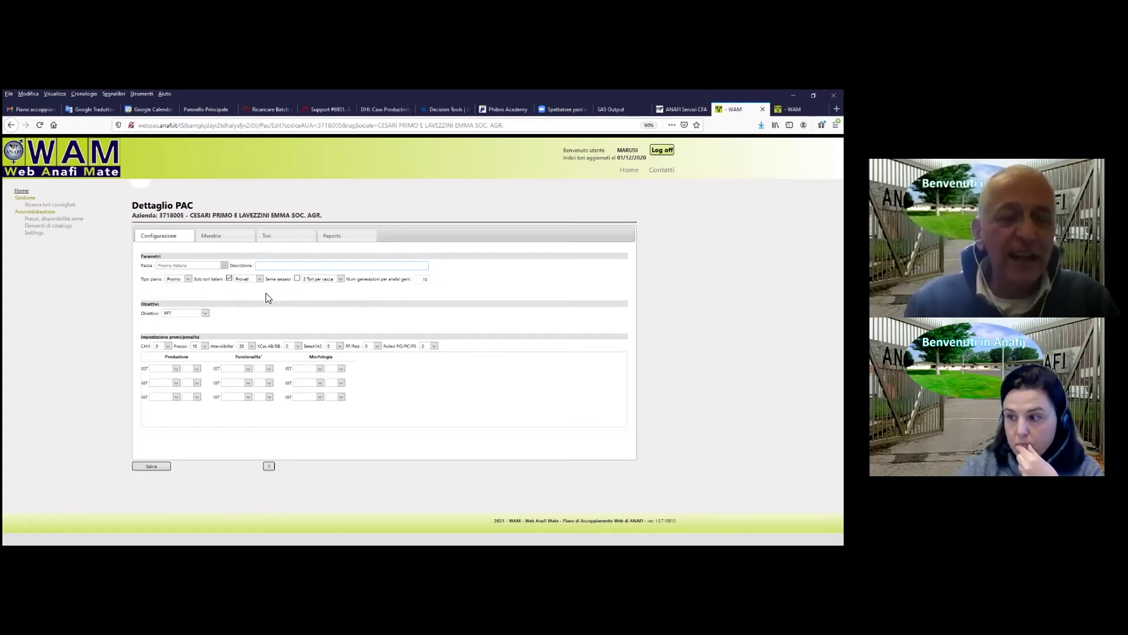
Step: Set the plan's objective to Obiettivo ICS-PR € and include all bulls, with Solo tori italiani off and bull type Tutti
{"action": "left_click", "coordinate": [207, 313]}
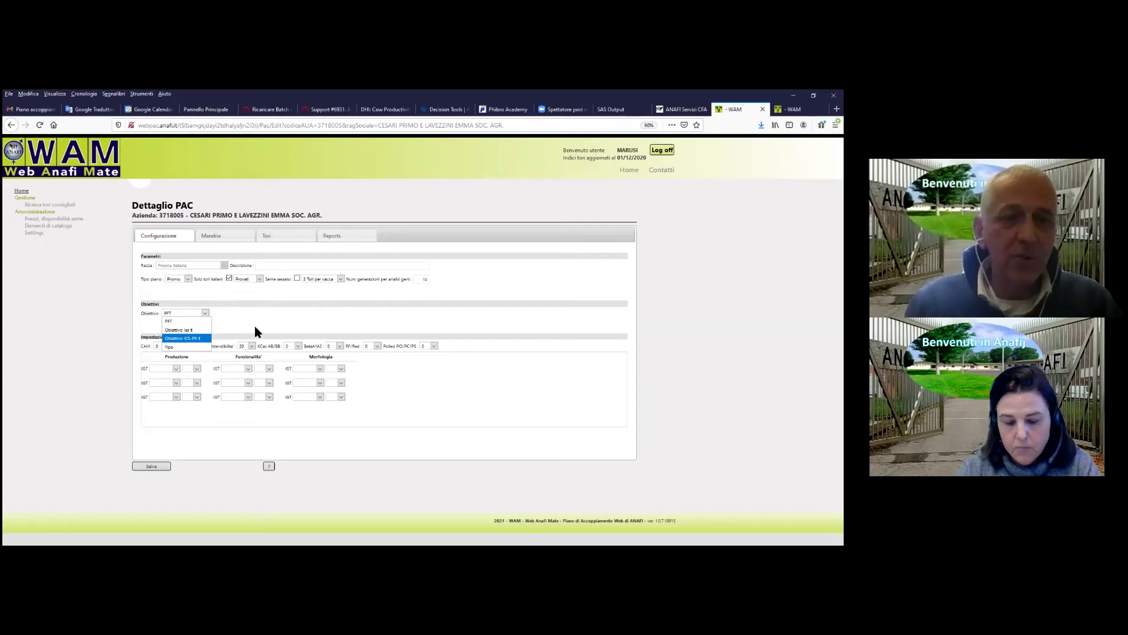
{"action": "left_click", "coordinate": [201, 339]}
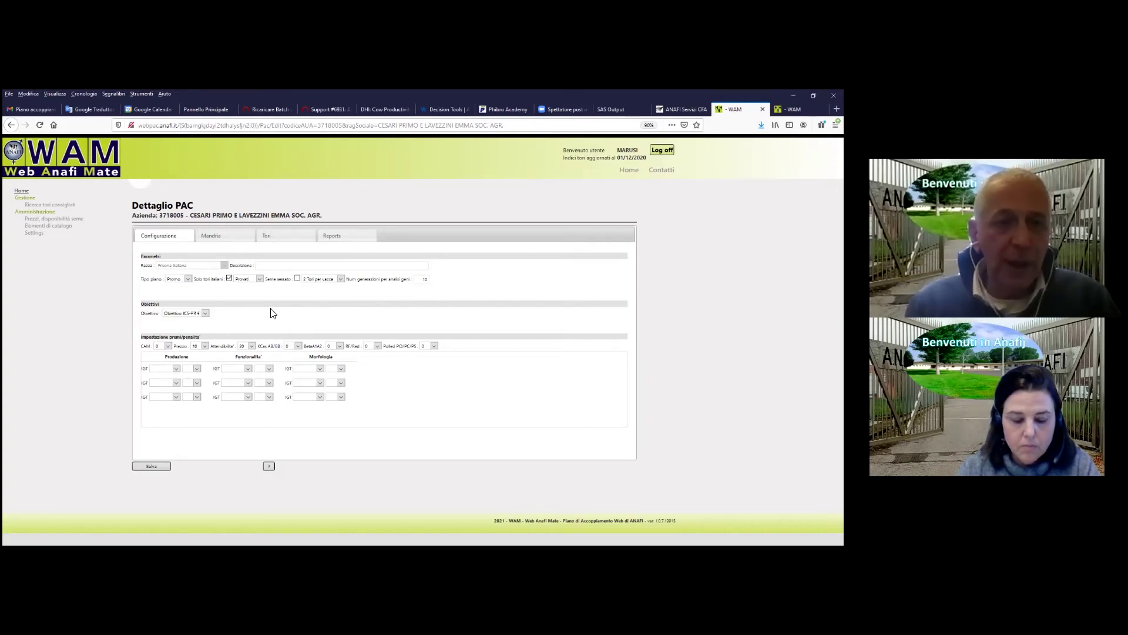
{"action": "left_click", "coordinate": [229, 279]}
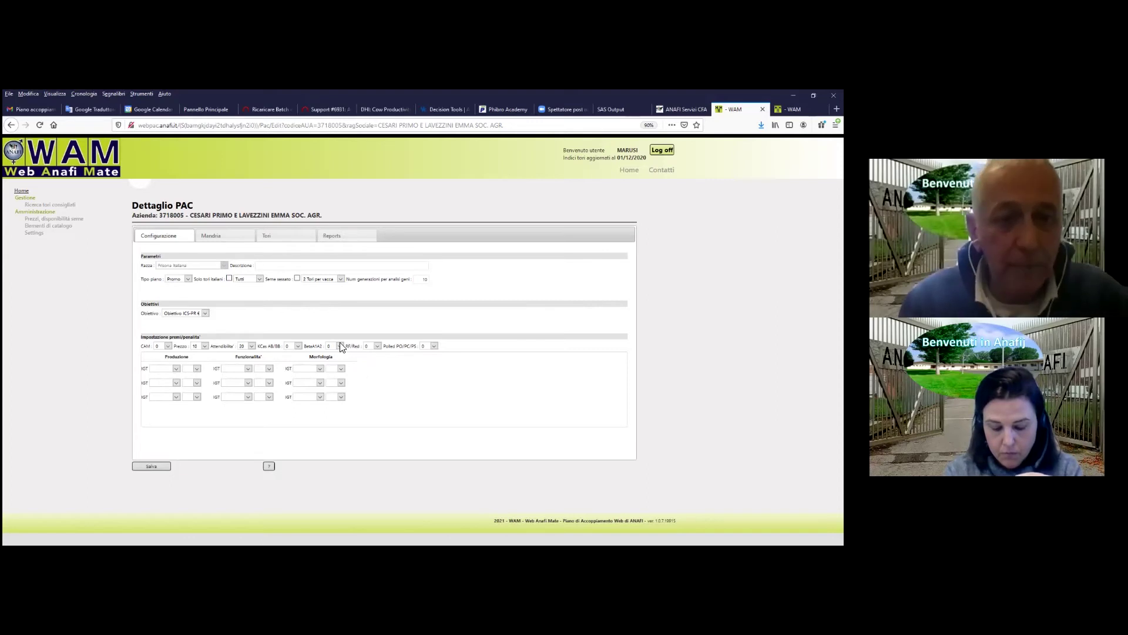
Step: Set the bonus/penalty weights to 40 for Prezzo, 0 for Attendibilità and 40 for KCas AB/BB
{"action": "left_click", "coordinate": [205, 346]}
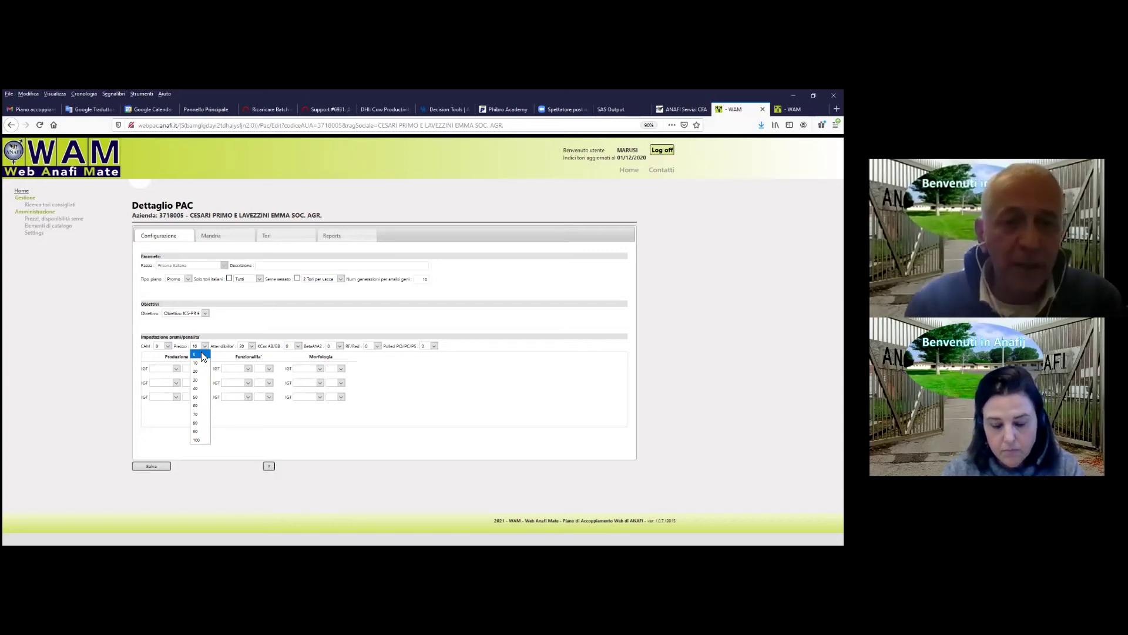
{"action": "left_click", "coordinate": [204, 389]}
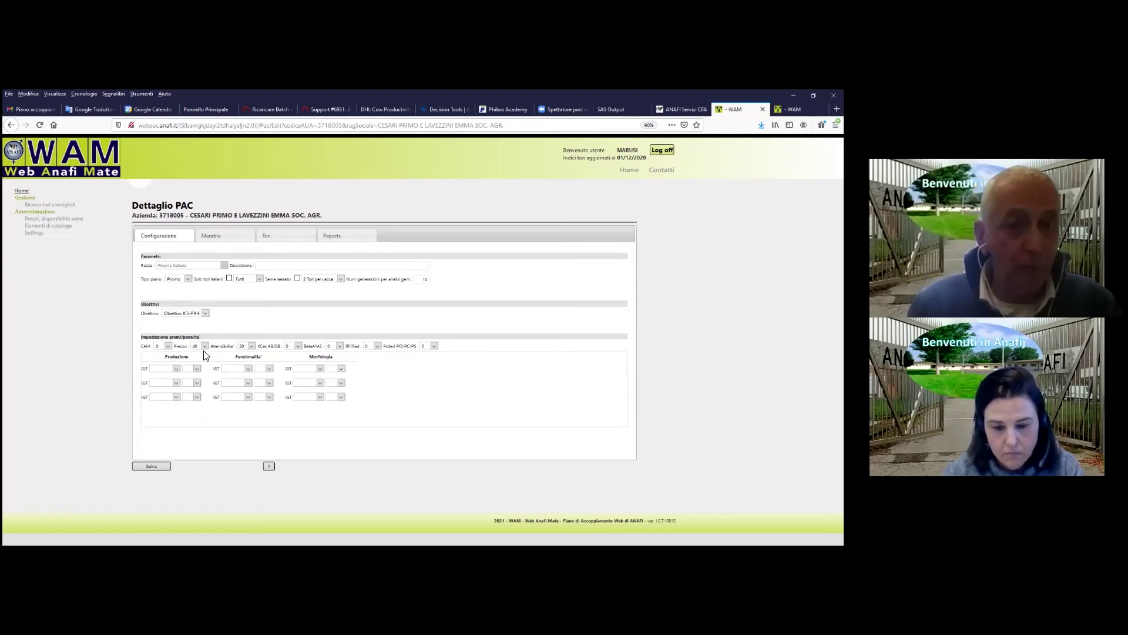
{"action": "left_click", "coordinate": [251, 346]}
{"action": "left_click", "coordinate": [245, 354]}
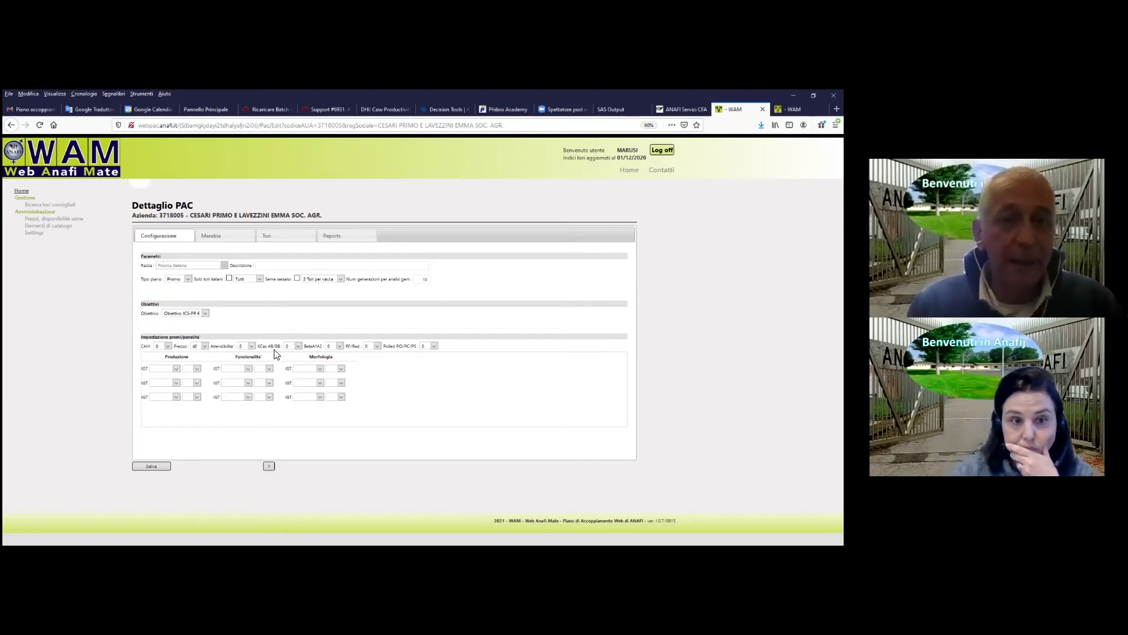
{"action": "left_click", "coordinate": [297, 346]}
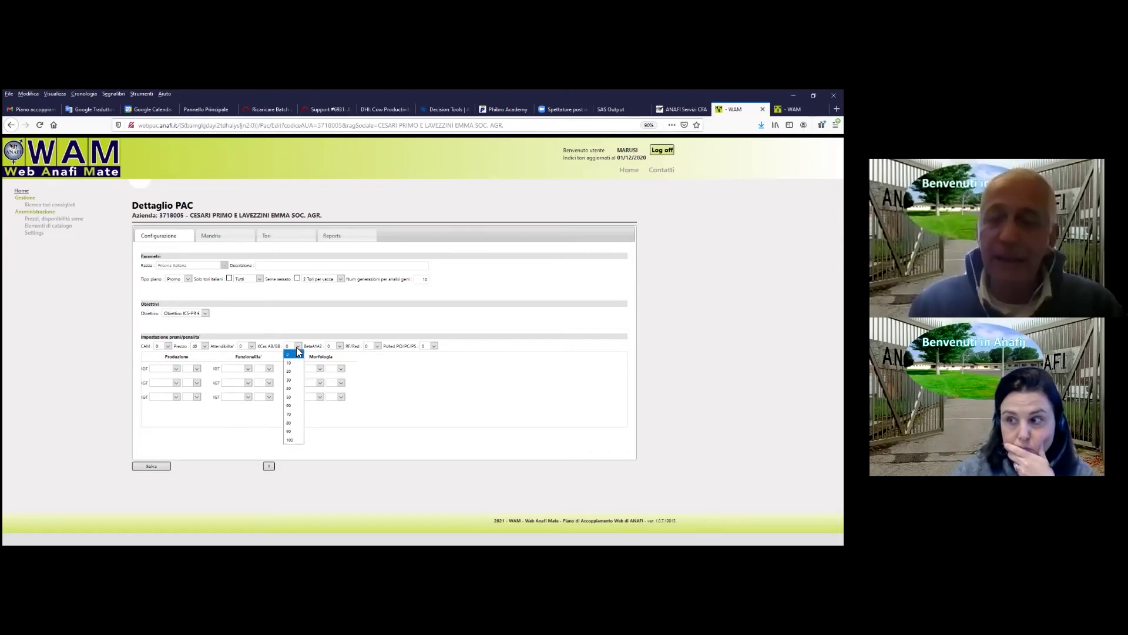
{"action": "left_click", "coordinate": [289, 387]}
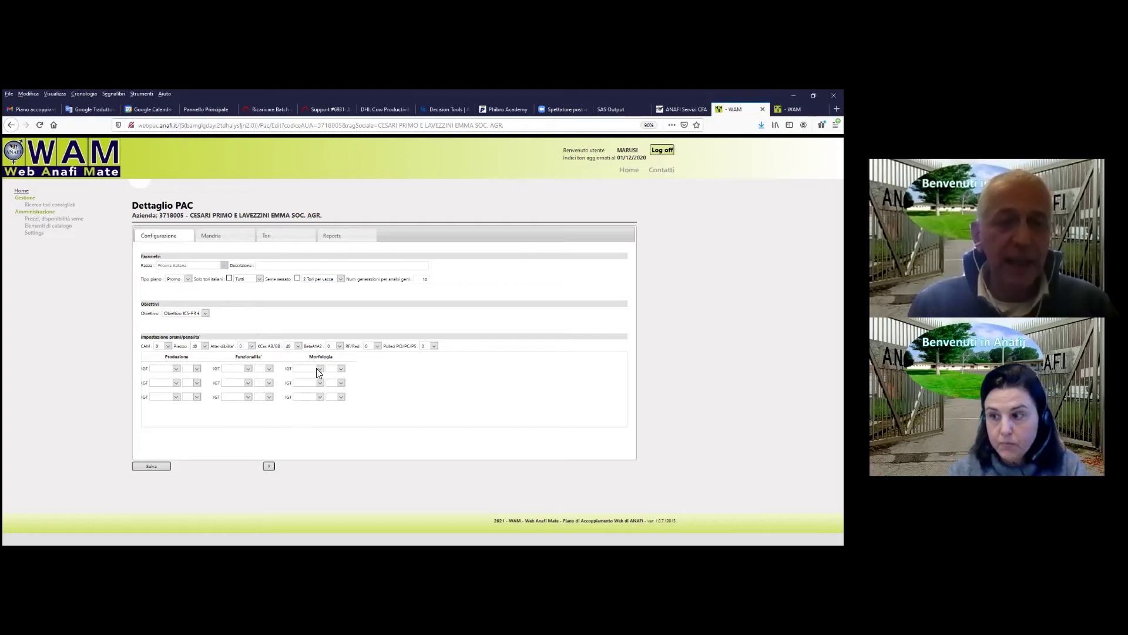
Step: Add the prot trait as the first Produzione index with a weight of 30
{"action": "left_click", "coordinate": [177, 368]}
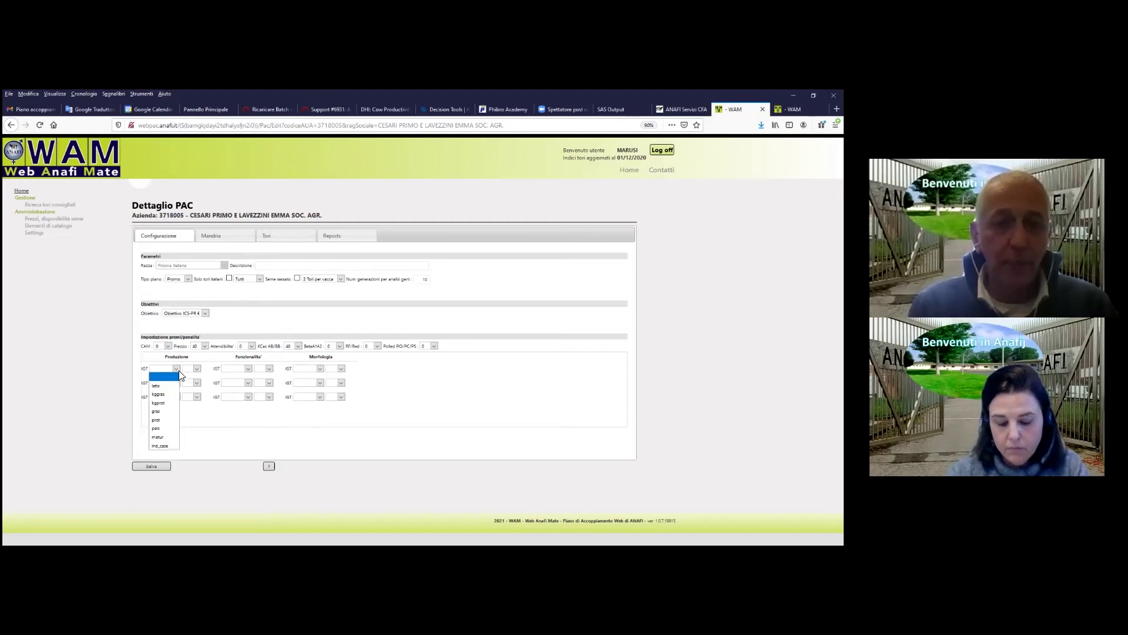
{"action": "left_click", "coordinate": [167, 420]}
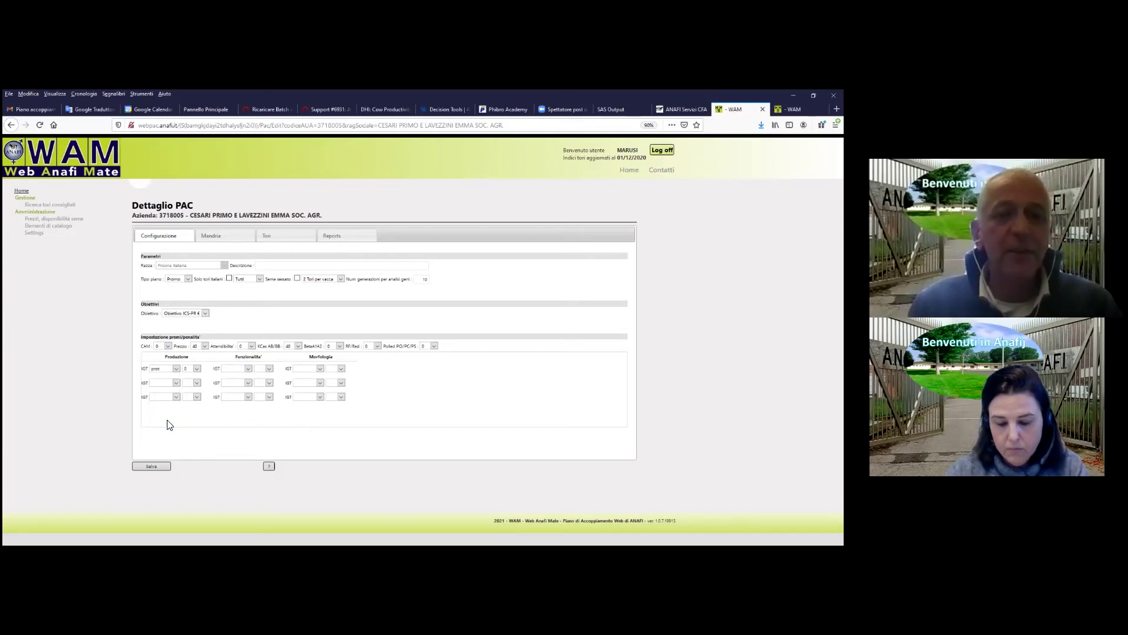
{"action": "left_click", "coordinate": [197, 369]}
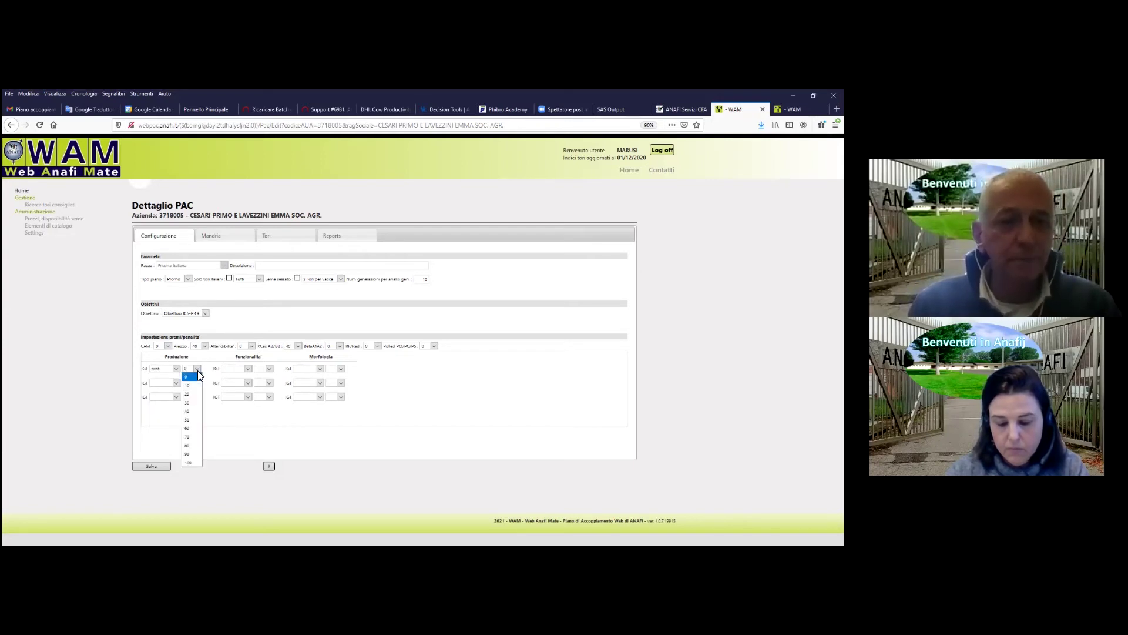
{"action": "left_click", "coordinate": [192, 395]}
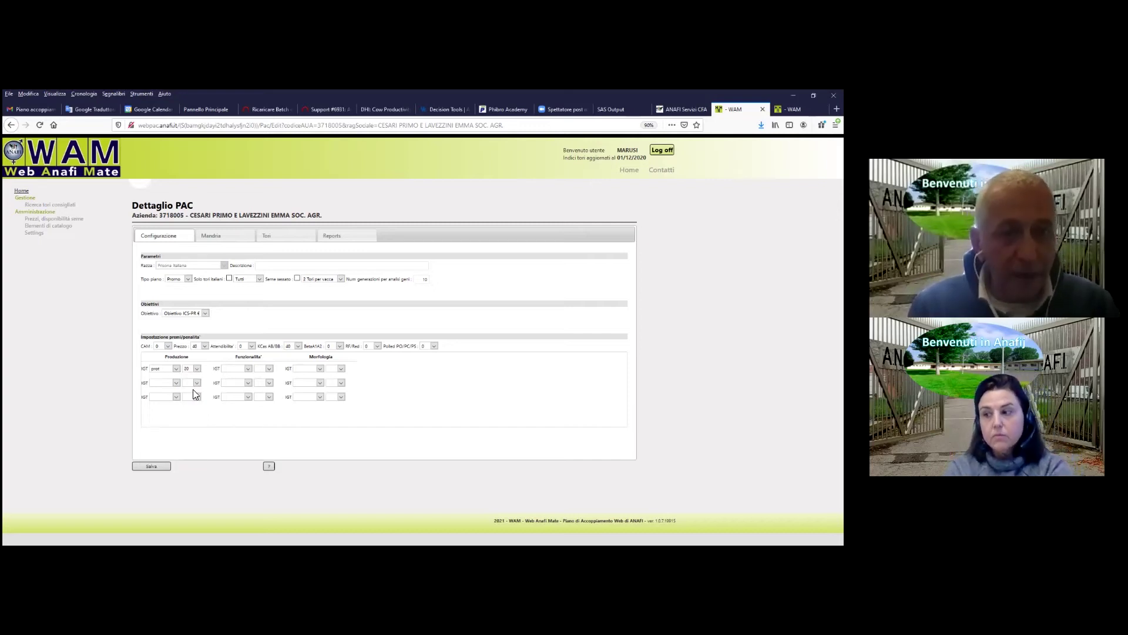
{"action": "left_click", "coordinate": [196, 369]}
{"action": "left_click", "coordinate": [188, 403]}
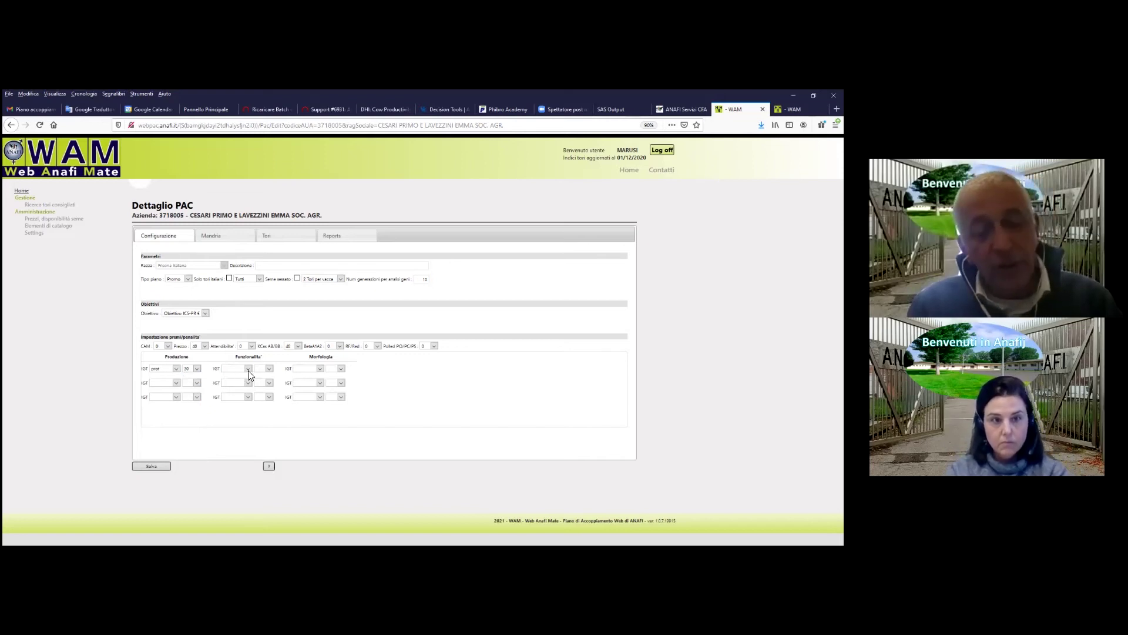
Step: Add the cell and fert traits as Funzionalità indexes, each with a weight of 30
{"action": "left_click", "coordinate": [248, 369]}
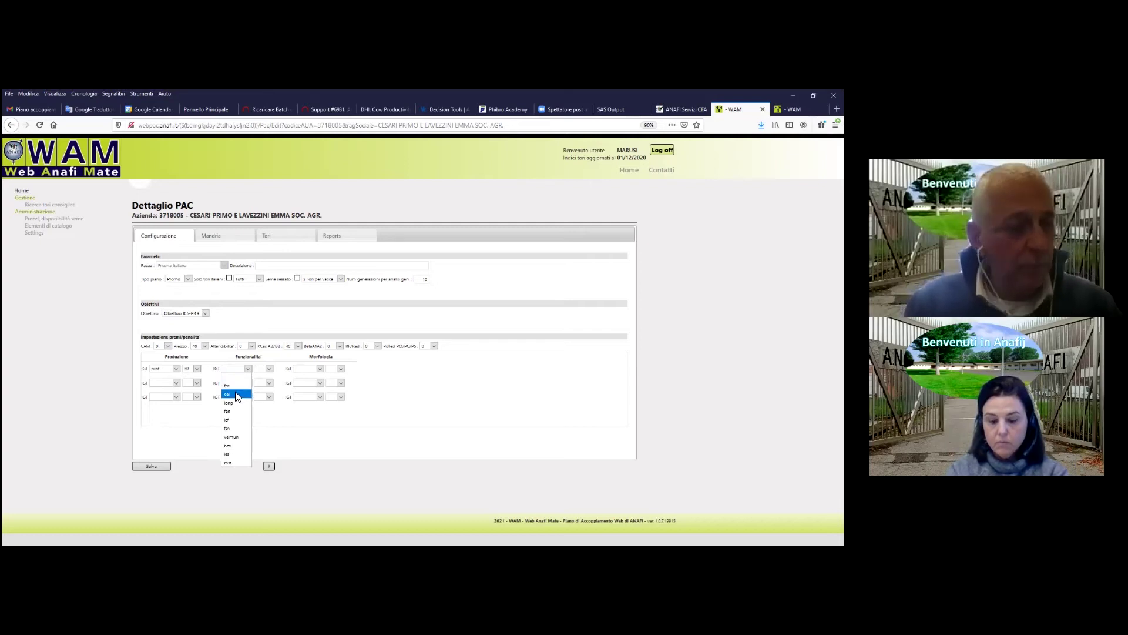
{"action": "left_click", "coordinate": [238, 395]}
{"action": "left_click", "coordinate": [268, 369]}
{"action": "left_click", "coordinate": [256, 400]}
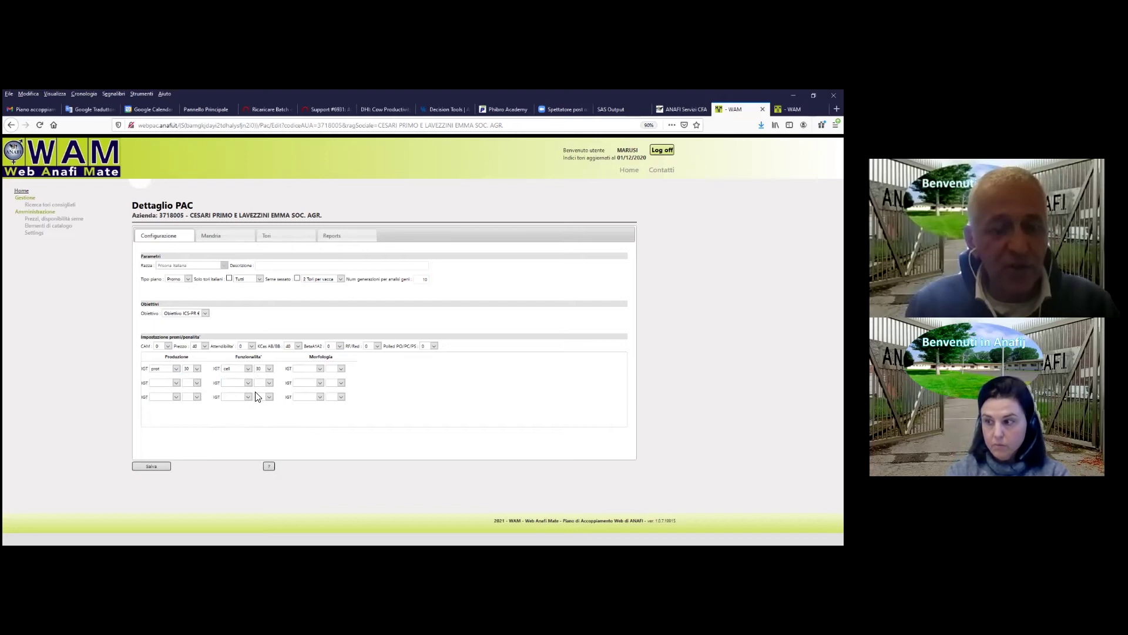
{"action": "left_click", "coordinate": [248, 382]}
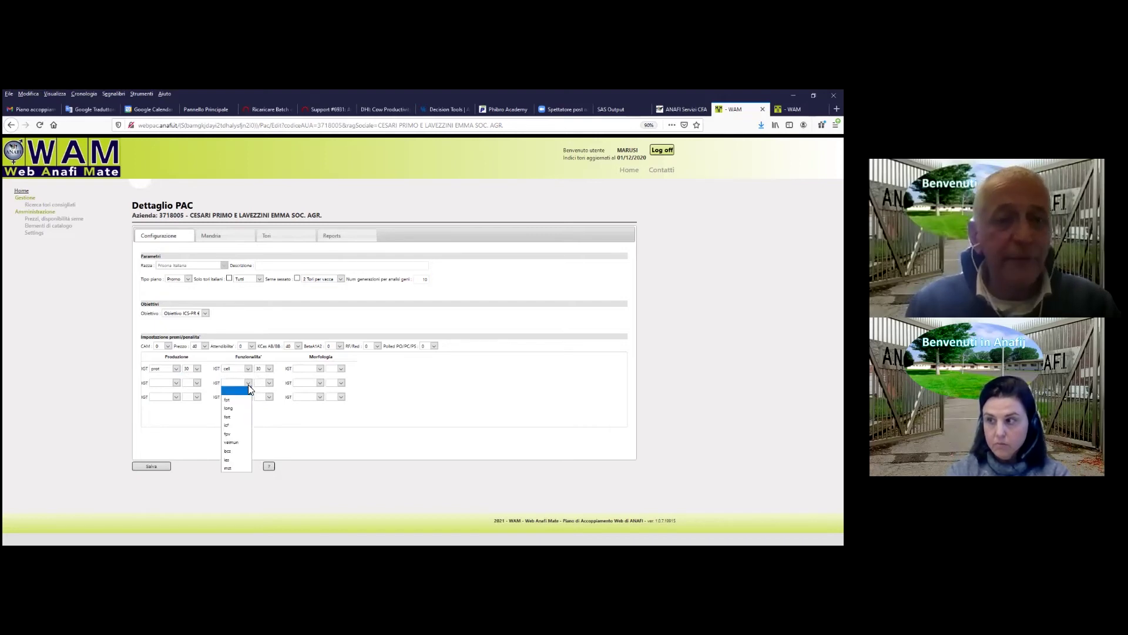
{"action": "left_click", "coordinate": [234, 416]}
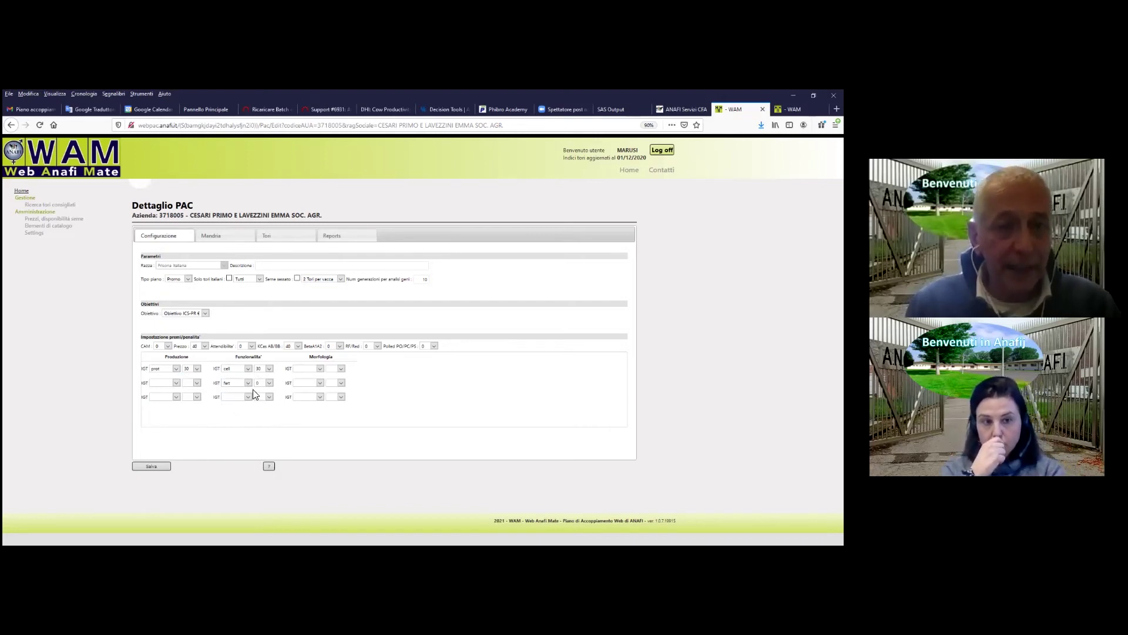
{"action": "left_click", "coordinate": [266, 383]}
{"action": "left_click", "coordinate": [262, 417]}
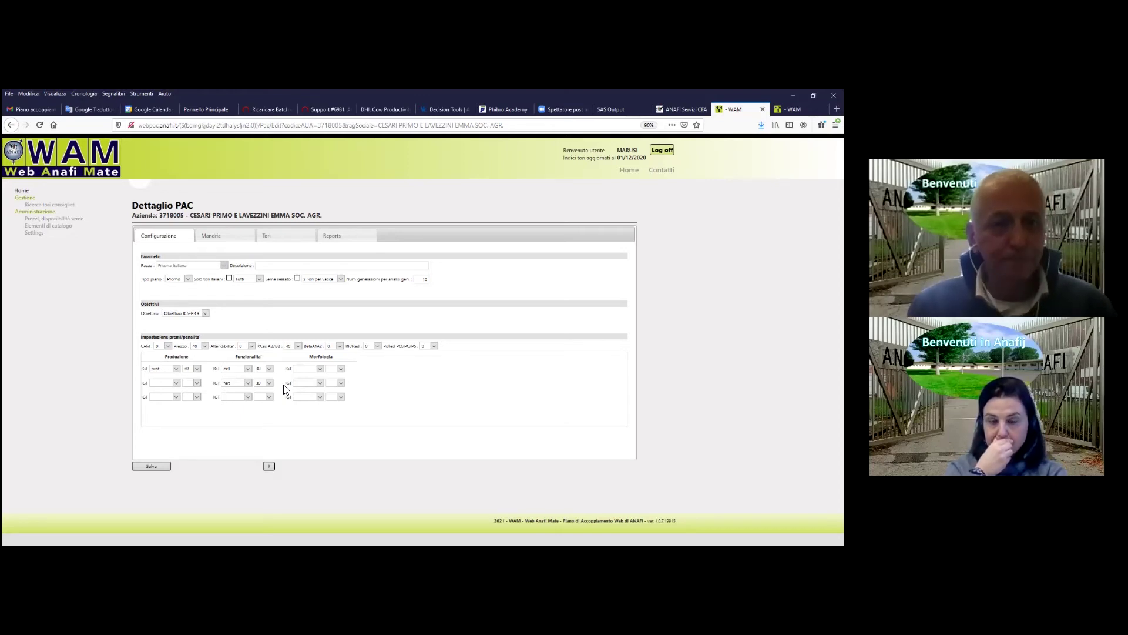
Step: Add the Morfologia traits dimcap with weight 40 and capos with weight -30
{"action": "left_click", "coordinate": [320, 369]}
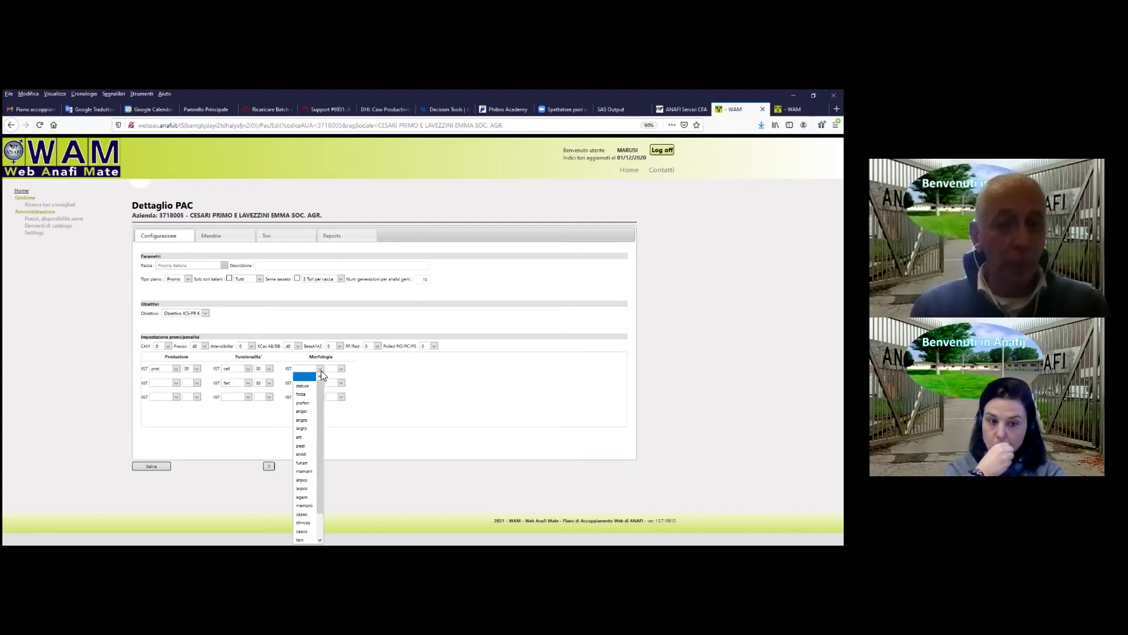
{"action": "left_click", "coordinate": [311, 523]}
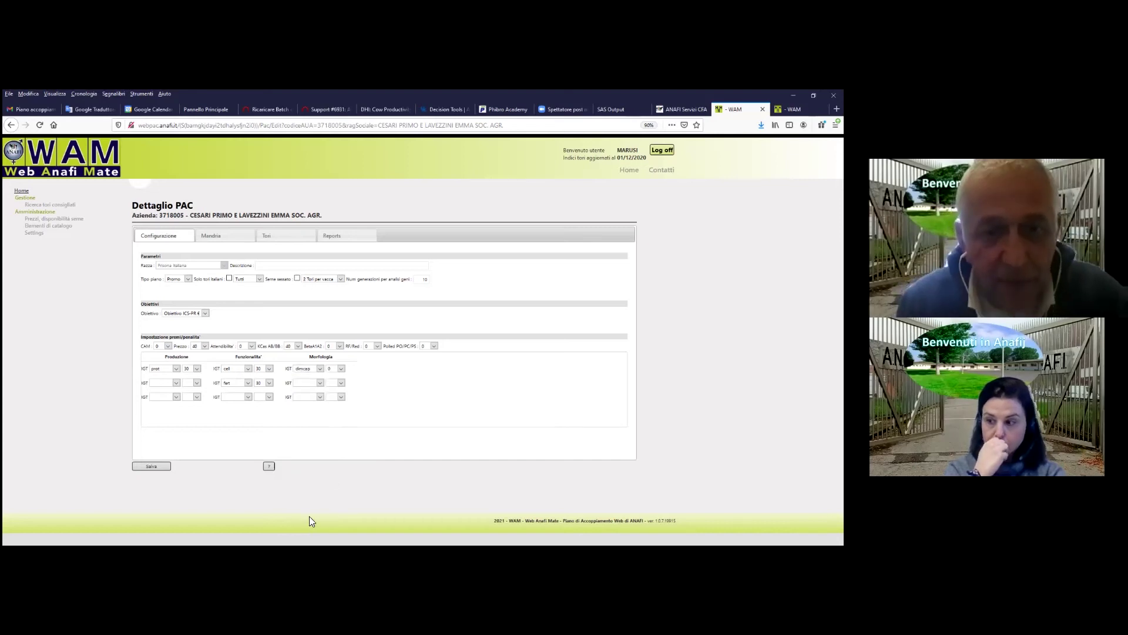
{"action": "left_click", "coordinate": [341, 369]}
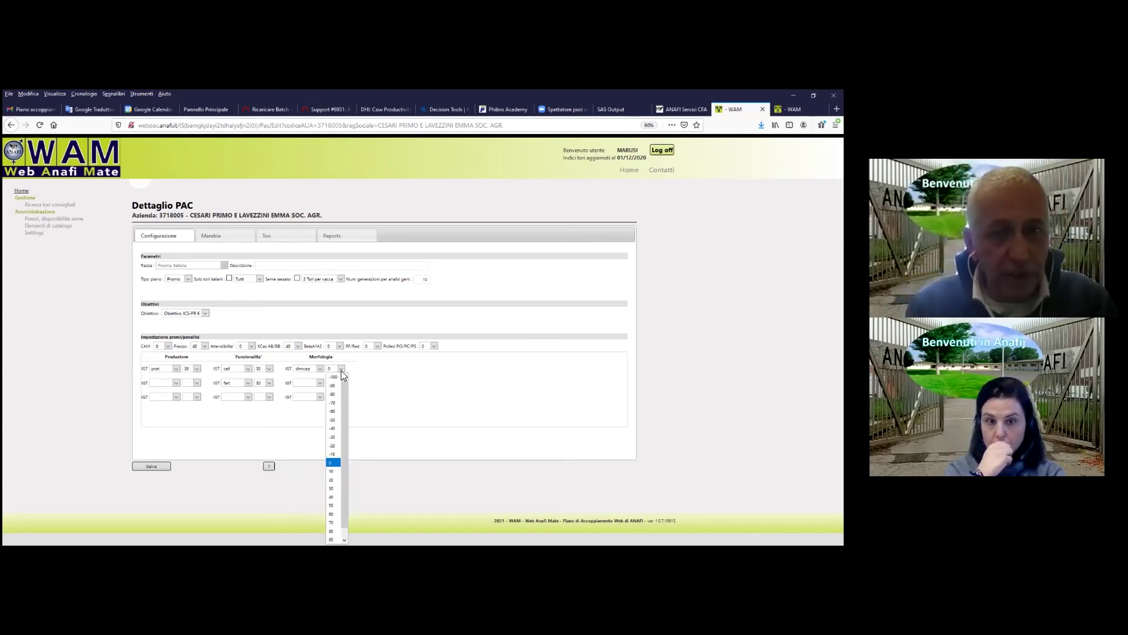
{"action": "left_click", "coordinate": [339, 495]}
{"action": "left_click", "coordinate": [321, 383]}
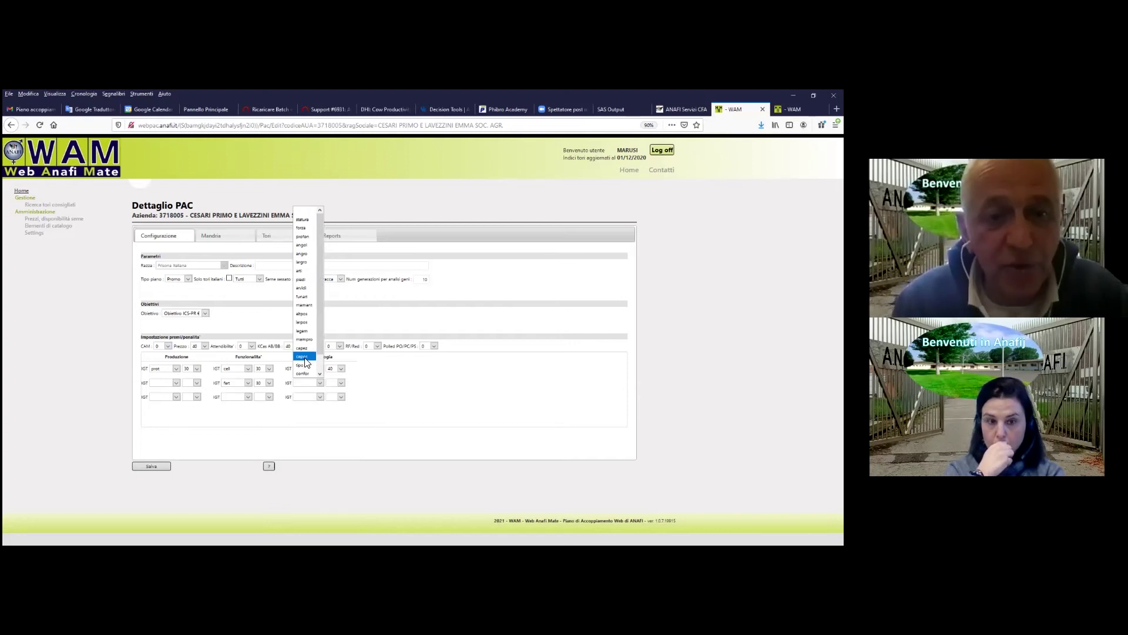
{"action": "left_click", "coordinate": [304, 357]}
{"action": "left_click", "coordinate": [340, 383]}
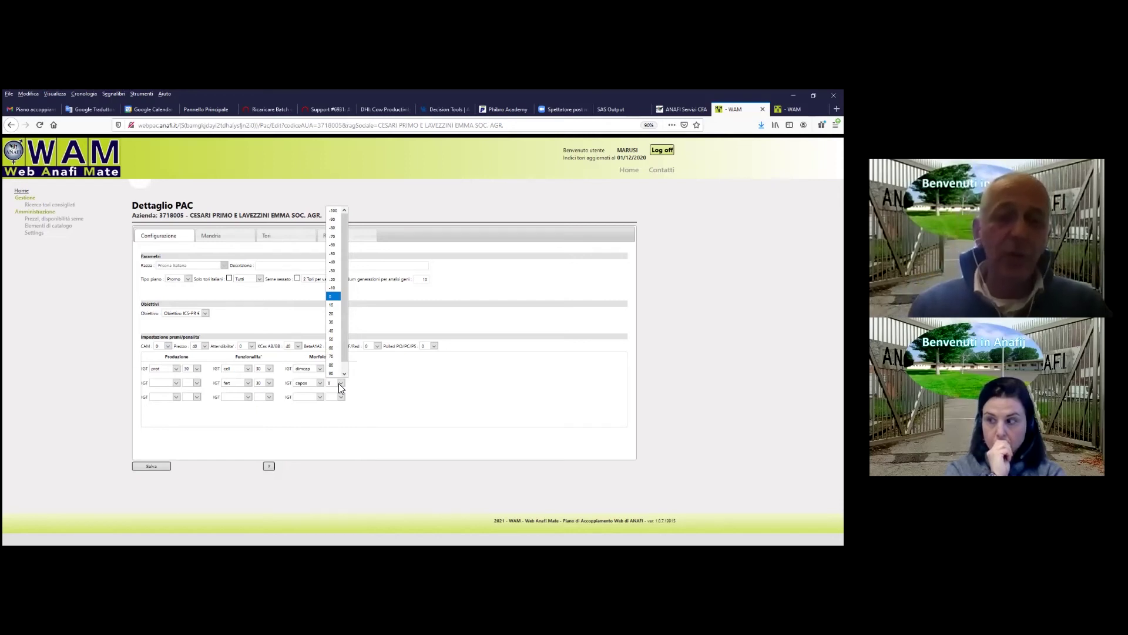
{"action": "left_click", "coordinate": [338, 271]}
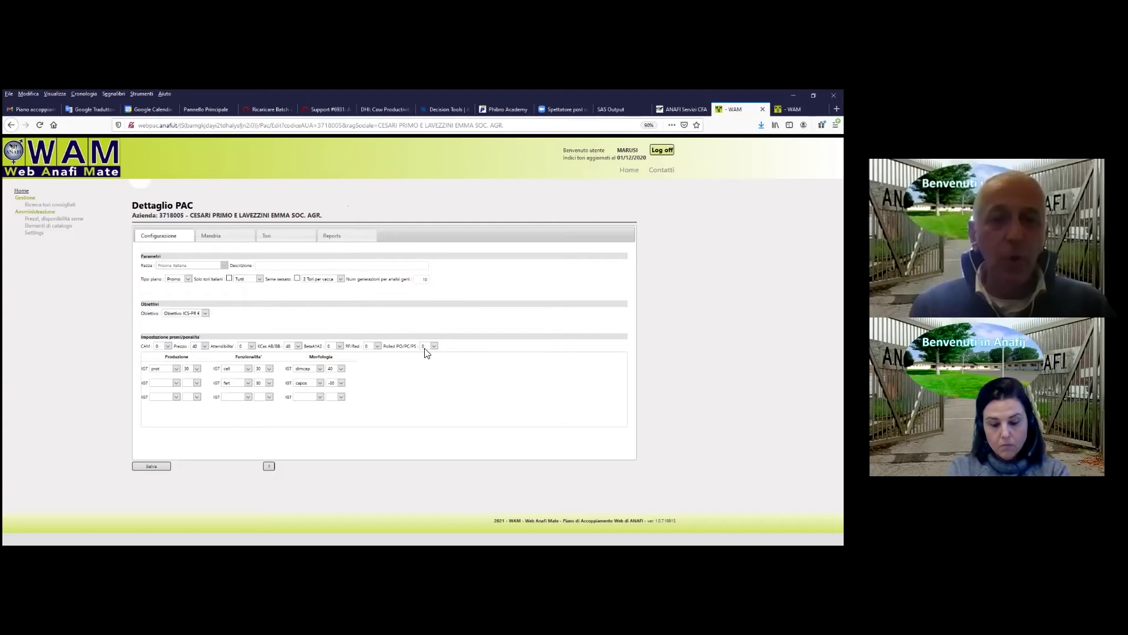
Step: Filter the herd to exclude pregnant (Gravida) animals from the mating plan and apply the filter
{"action": "left_click", "coordinate": [236, 237]}
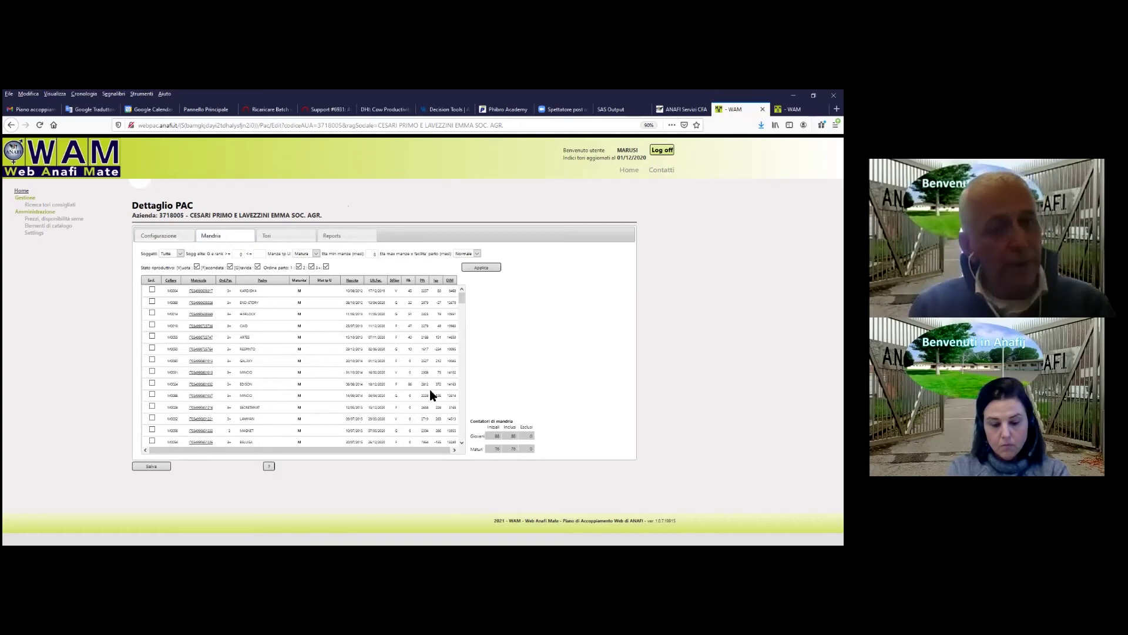
{"action": "left_click", "coordinate": [181, 254]}
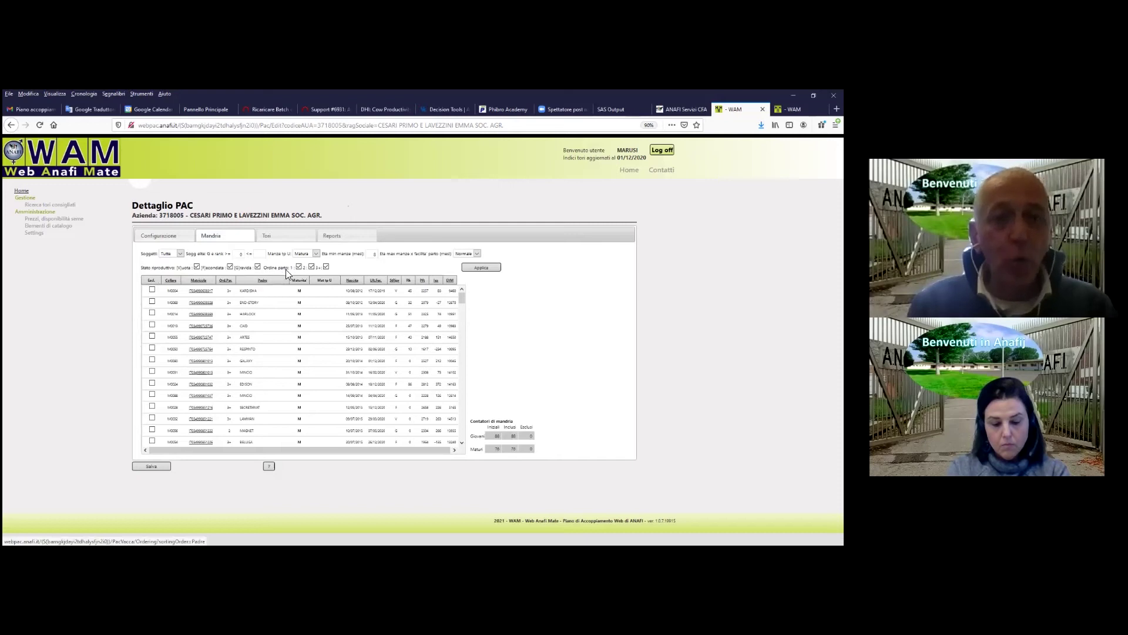
{"action": "left_click", "coordinate": [258, 267]}
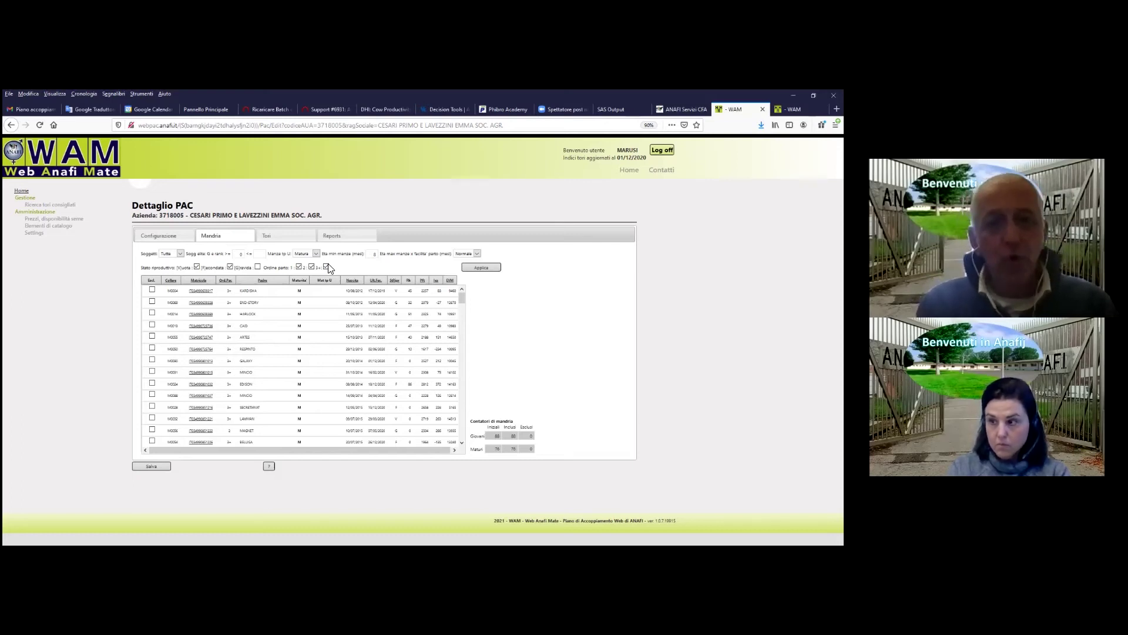
{"action": "left_click", "coordinate": [481, 269]}
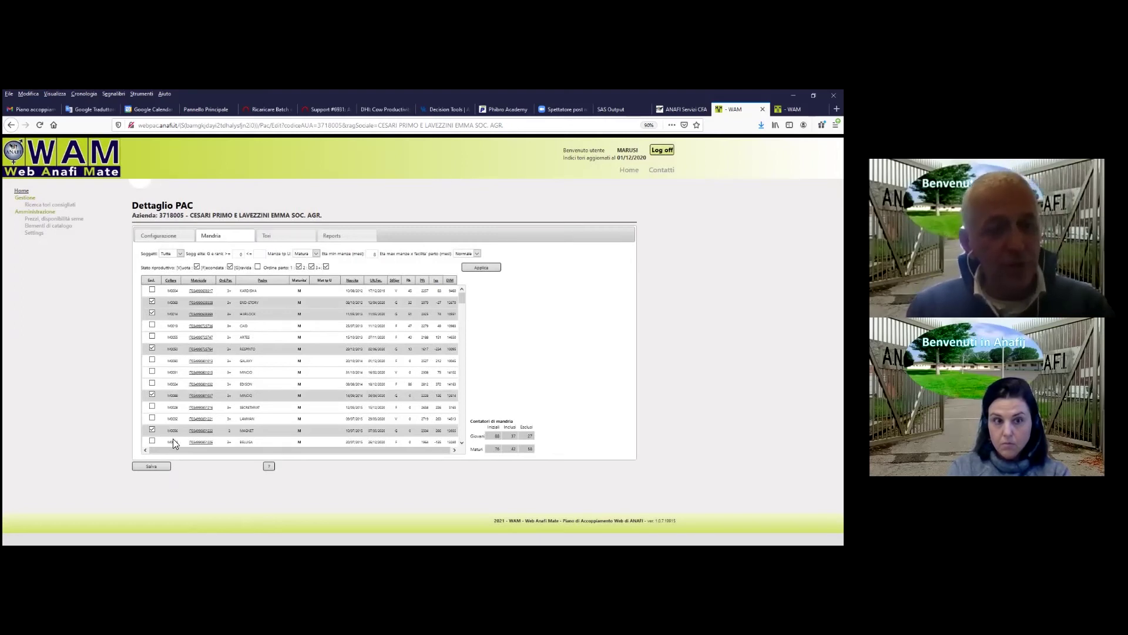
Step: Set the number of recommended bulls (Numero tori consigliati) to 10 in the plan's bull settings
{"action": "left_click", "coordinate": [292, 232]}
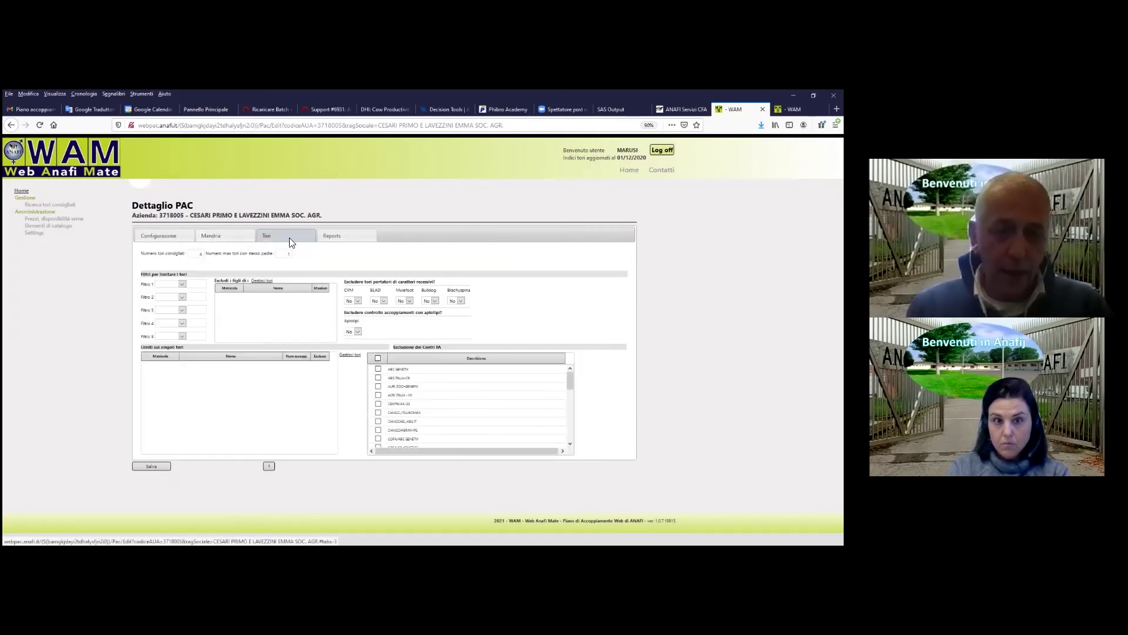
{"action": "double_click", "coordinate": [199, 256]}
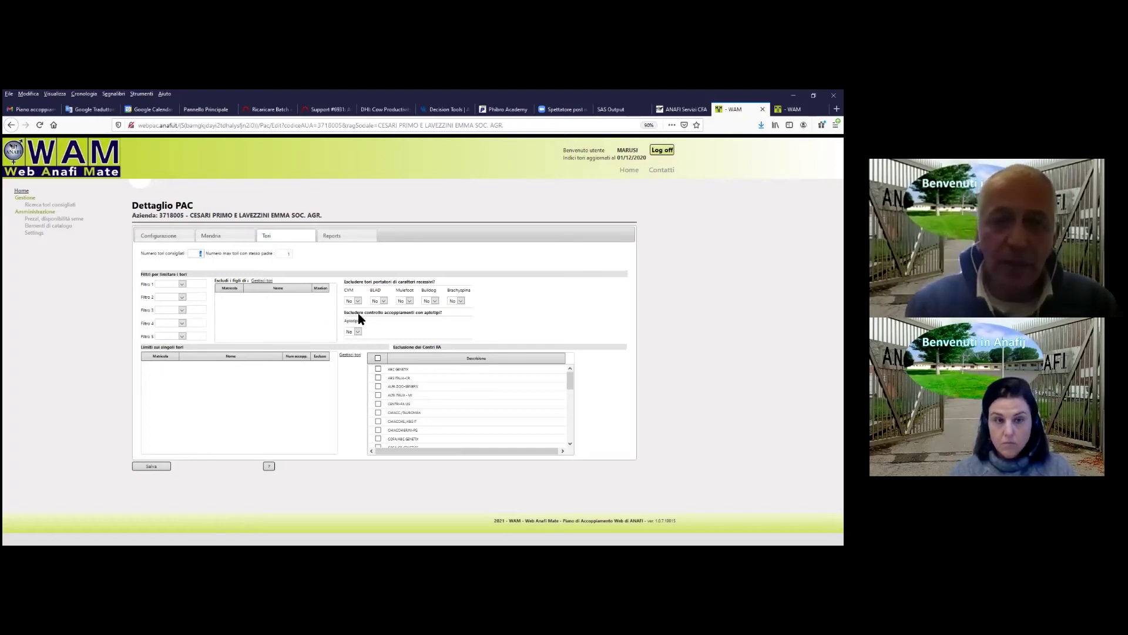
{"action": "type", "text": "10"}
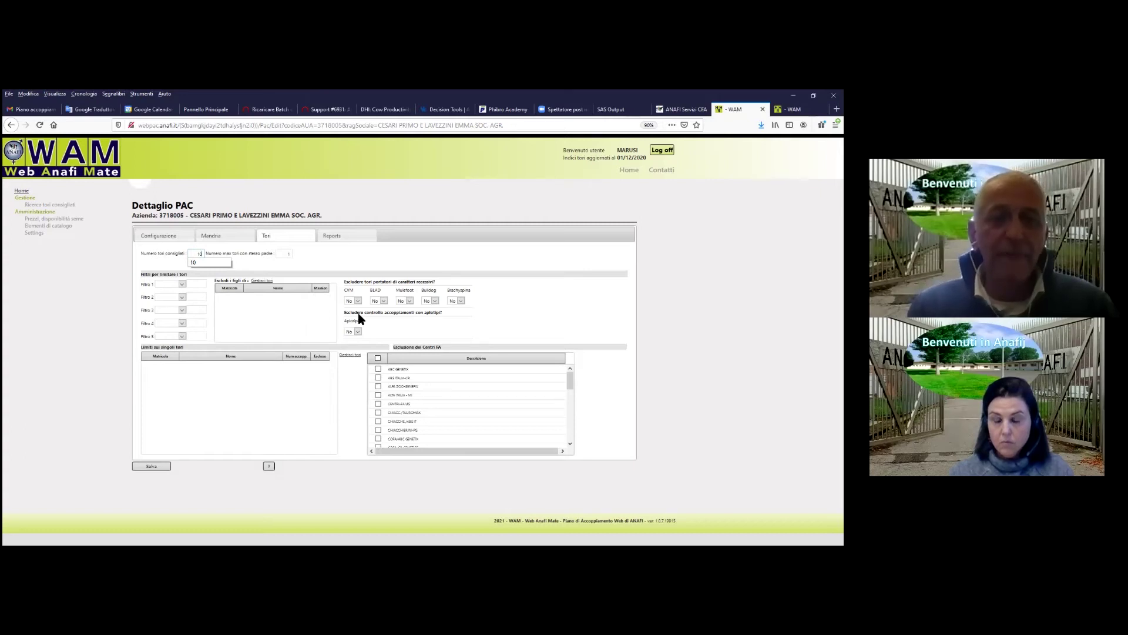
{"action": "left_click", "coordinate": [298, 322]}
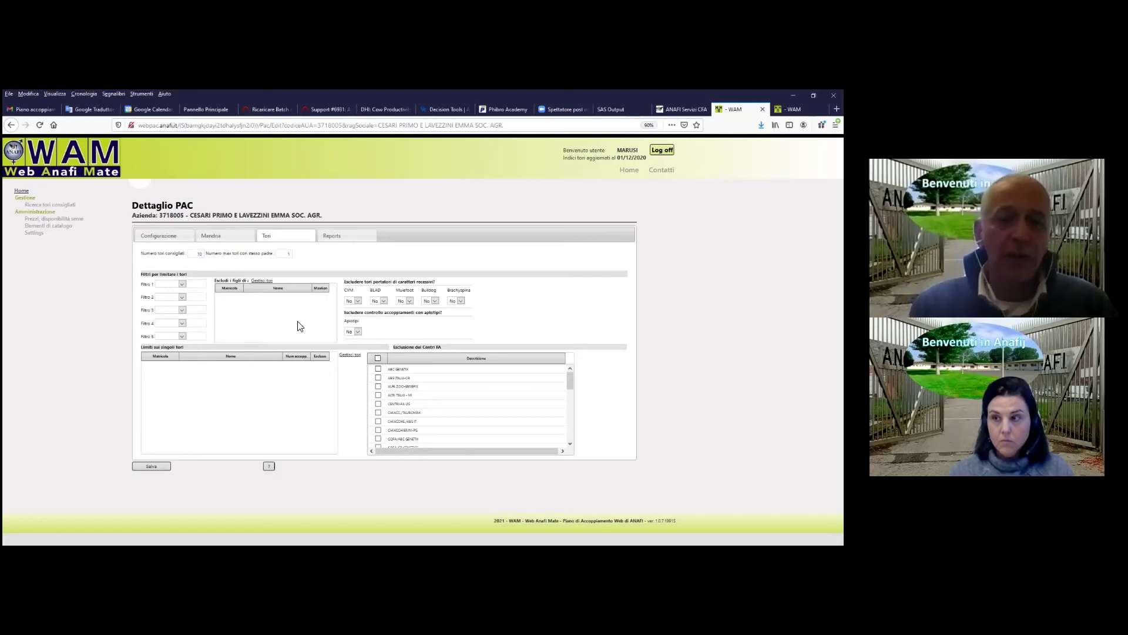
Step: Save the mating plan and process it with Elabora, acknowledging both operations
{"action": "left_click", "coordinate": [162, 466]}
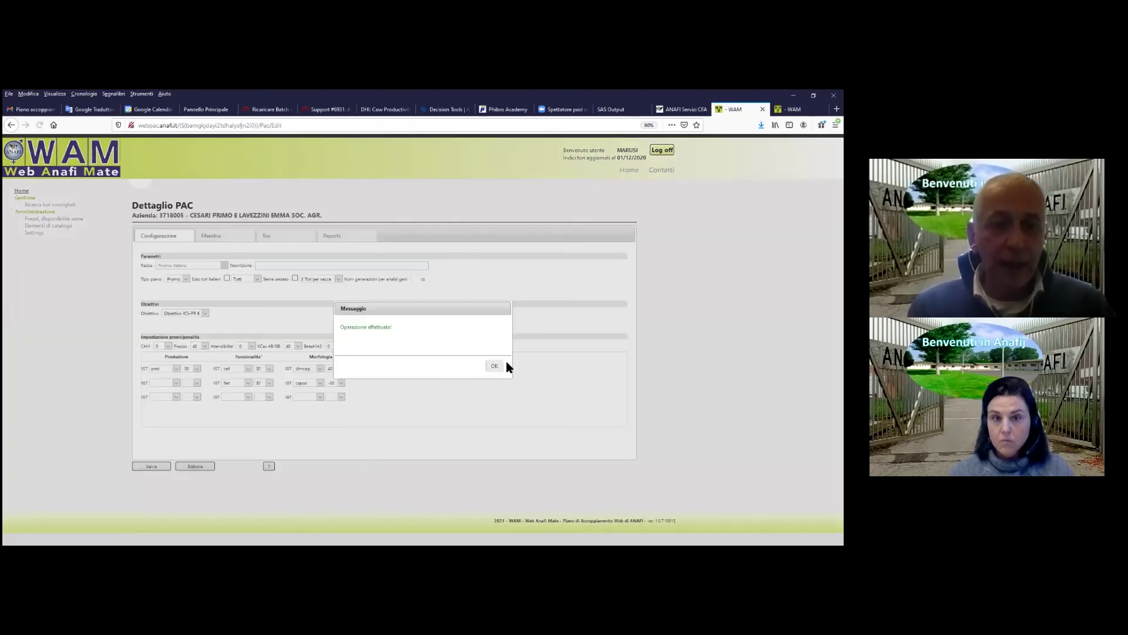
{"action": "left_click", "coordinate": [494, 366]}
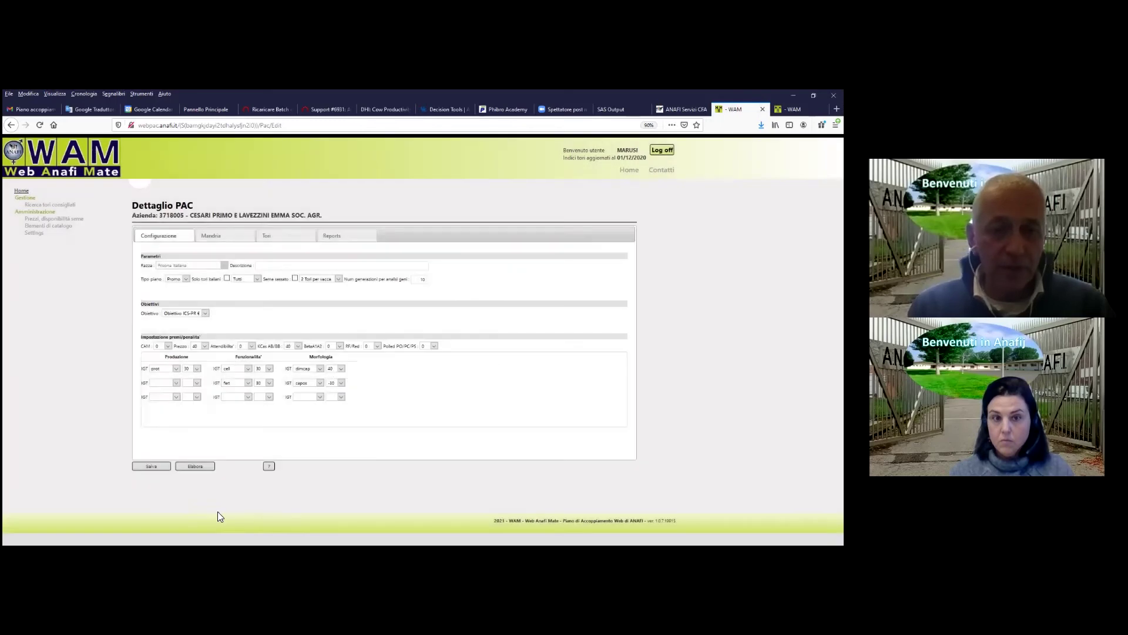
{"action": "left_click", "coordinate": [195, 467]}
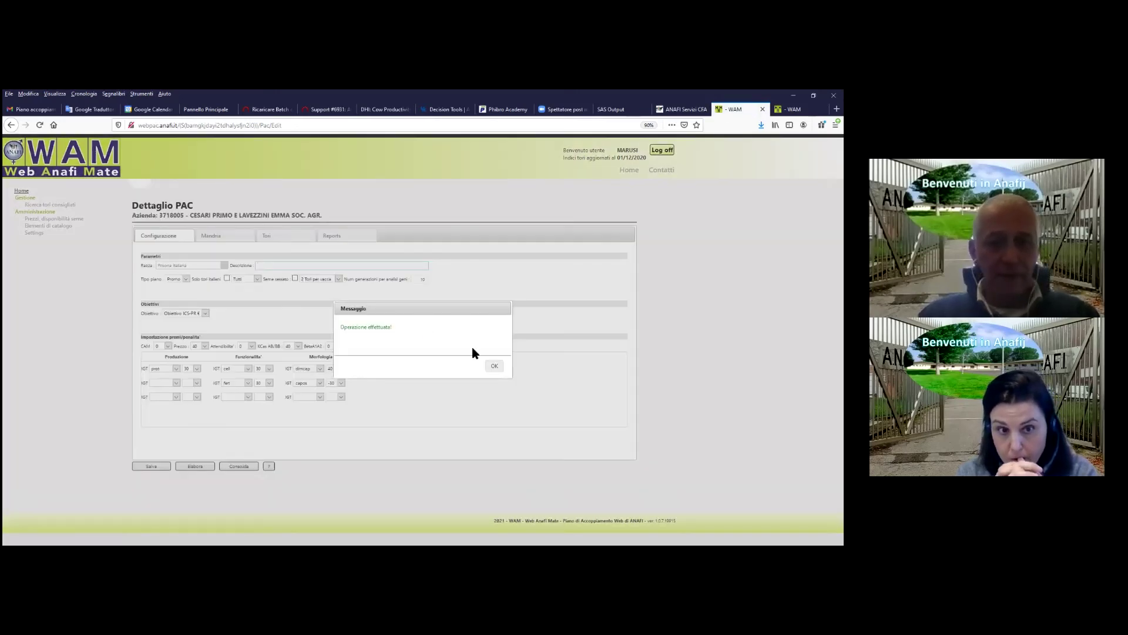
{"action": "left_click", "coordinate": [494, 368]}
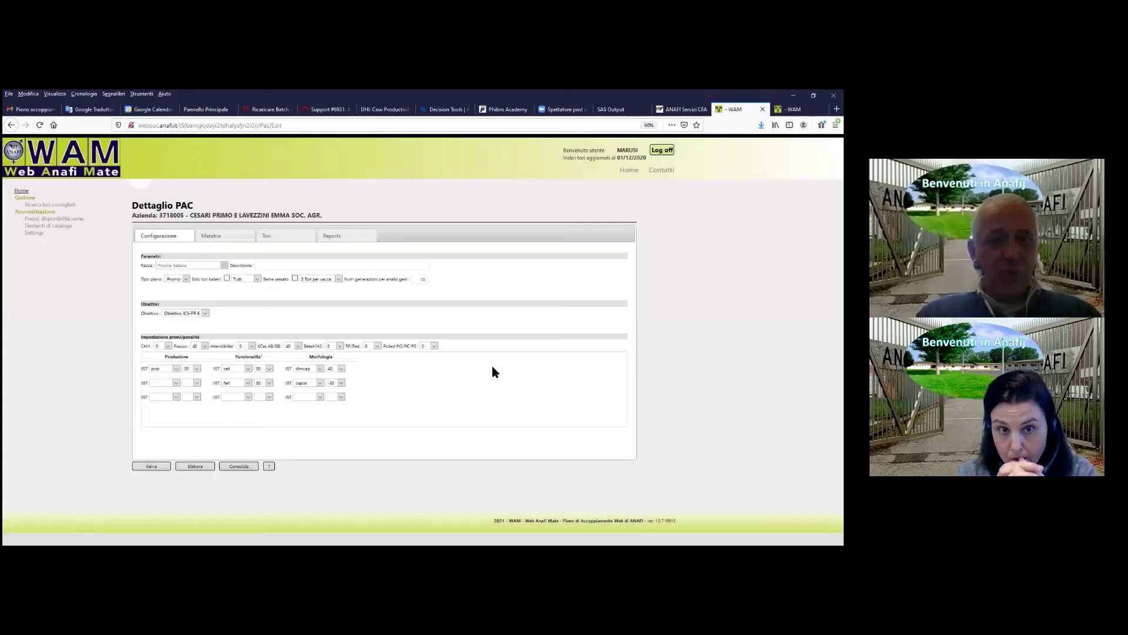
Step: Open the Tori consigliati report of the processed plan and examine the chosen bulls and their index and type trait tables
{"action": "left_click", "coordinate": [356, 236]}
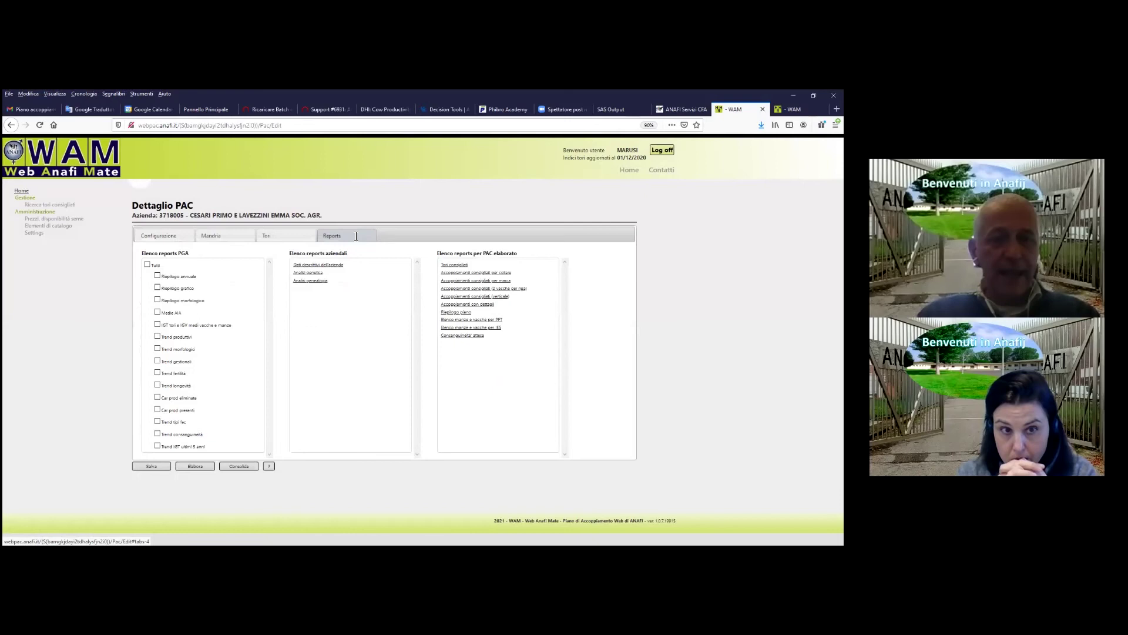
{"action": "left_click", "coordinate": [460, 265]}
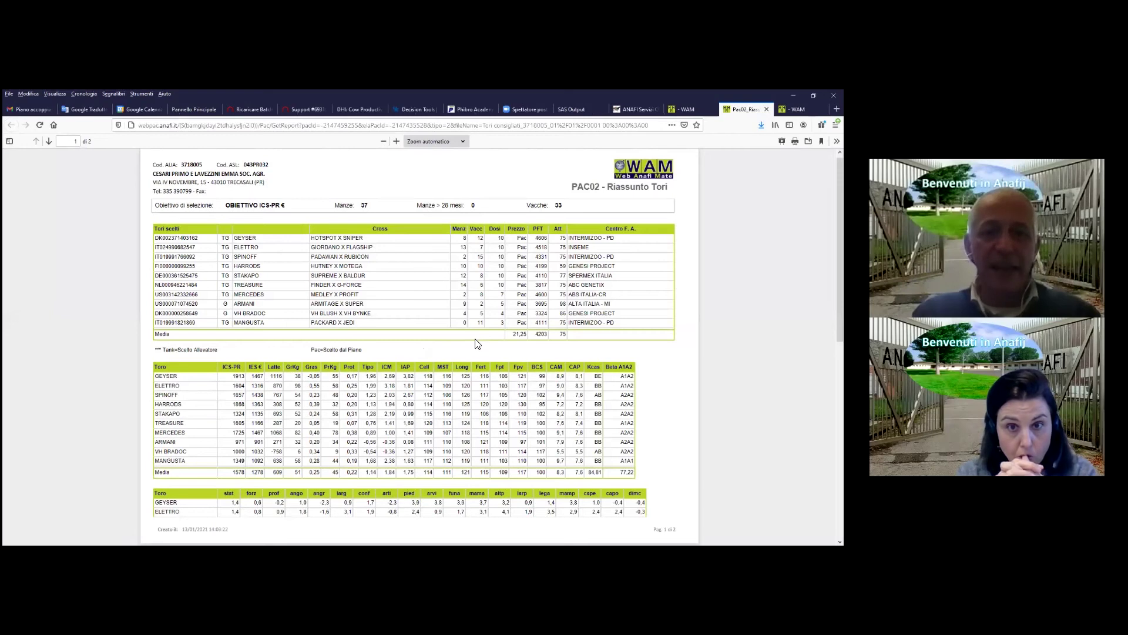
{"action": "scroll", "coordinate": [478, 342], "scroll_direction": "down", "scroll_amount": 1}
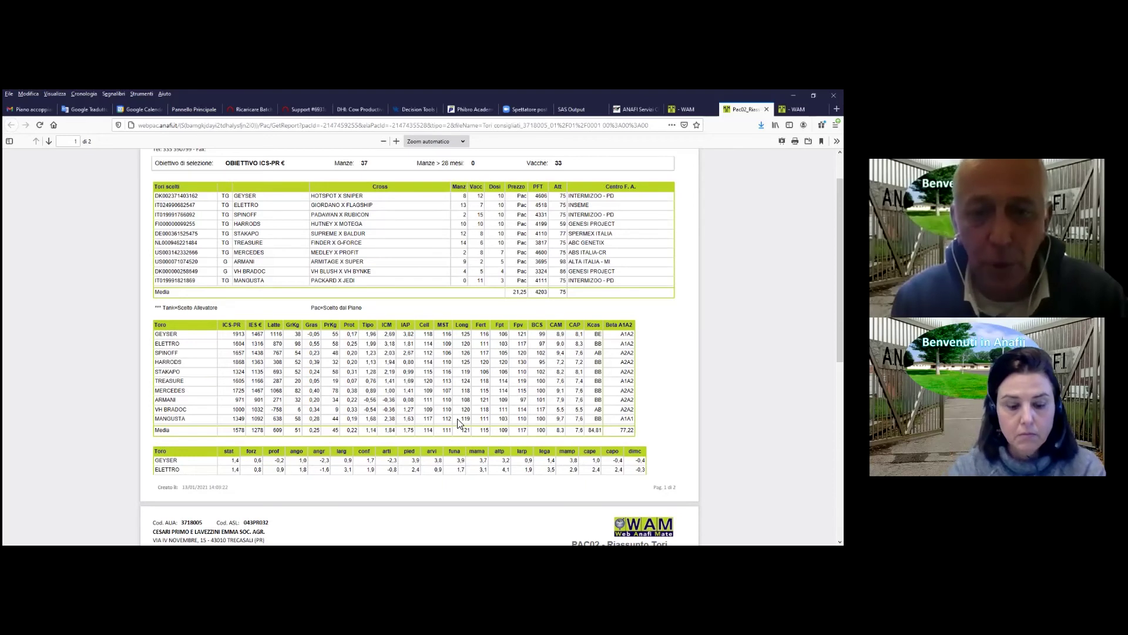
{"action": "scroll", "coordinate": [458, 422], "scroll_direction": "down", "scroll_amount": 5}
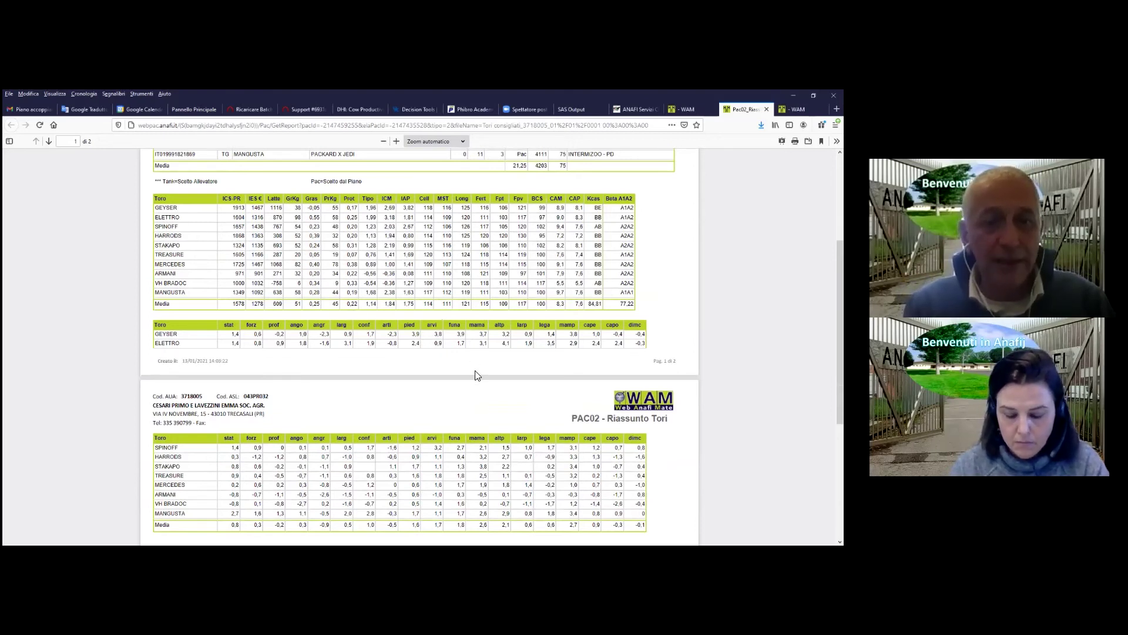
{"action": "scroll", "coordinate": [476, 372], "scroll_direction": "down", "scroll_amount": 3}
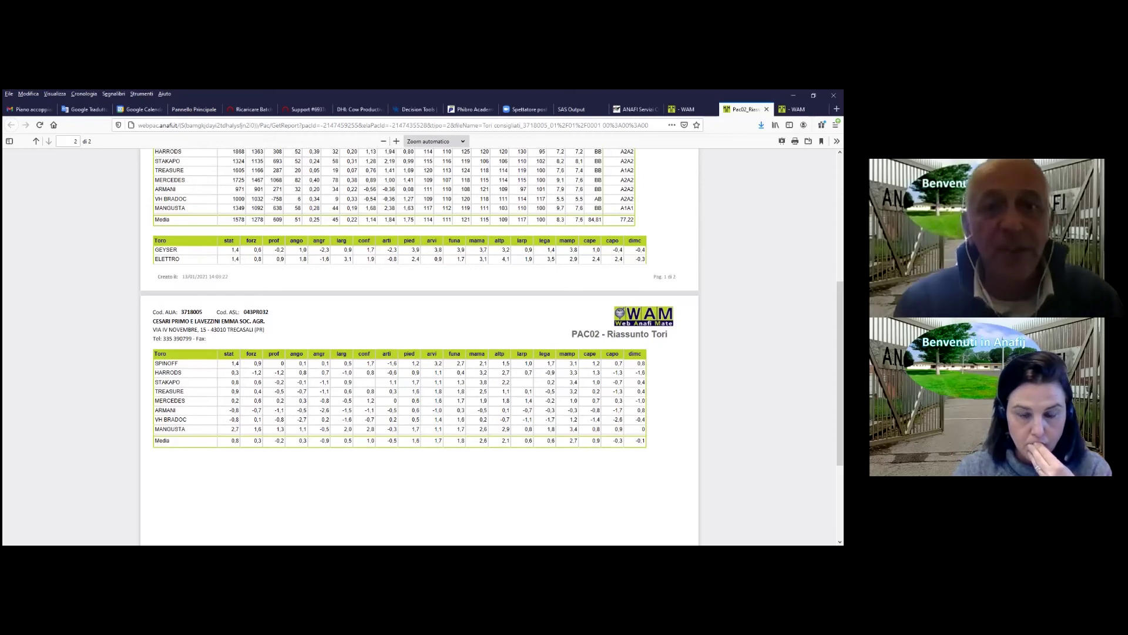
{"action": "scroll", "coordinate": [547, 313], "scroll_direction": "up", "scroll_amount": 1}
{"action": "scroll", "coordinate": [547, 311], "scroll_direction": "up", "scroll_amount": 2}
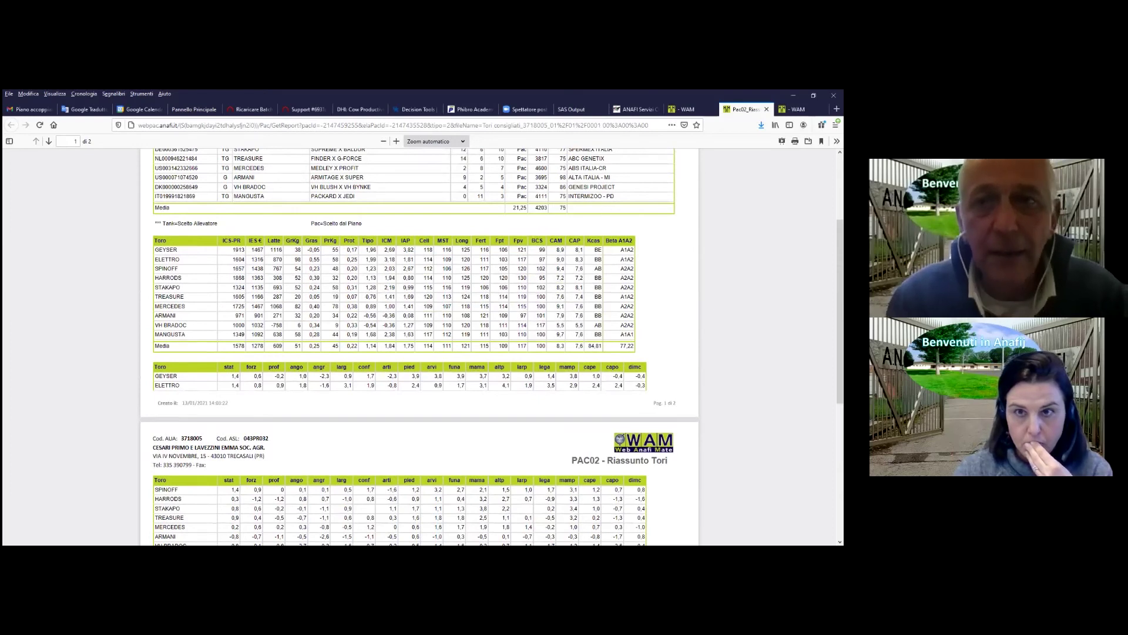
Step: Add the latte trait as second Produzione index with weight 20 and set the Morfologia dimcap weight to 50 in the plan configuration
{"action": "left_click", "coordinate": [687, 109]}
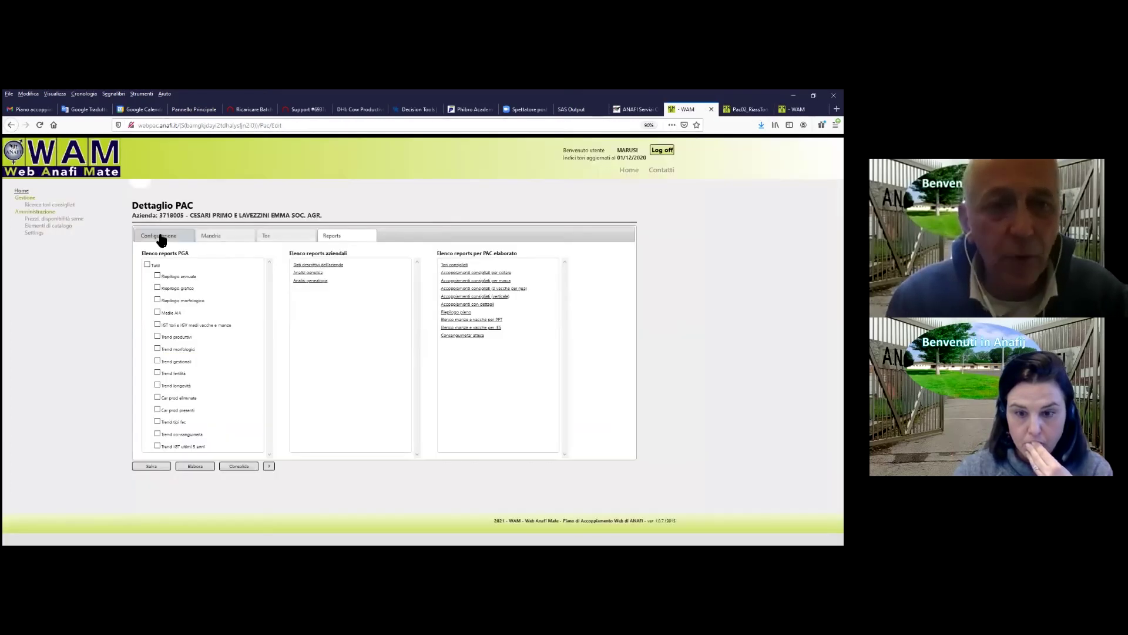
{"action": "left_click", "coordinate": [163, 235]}
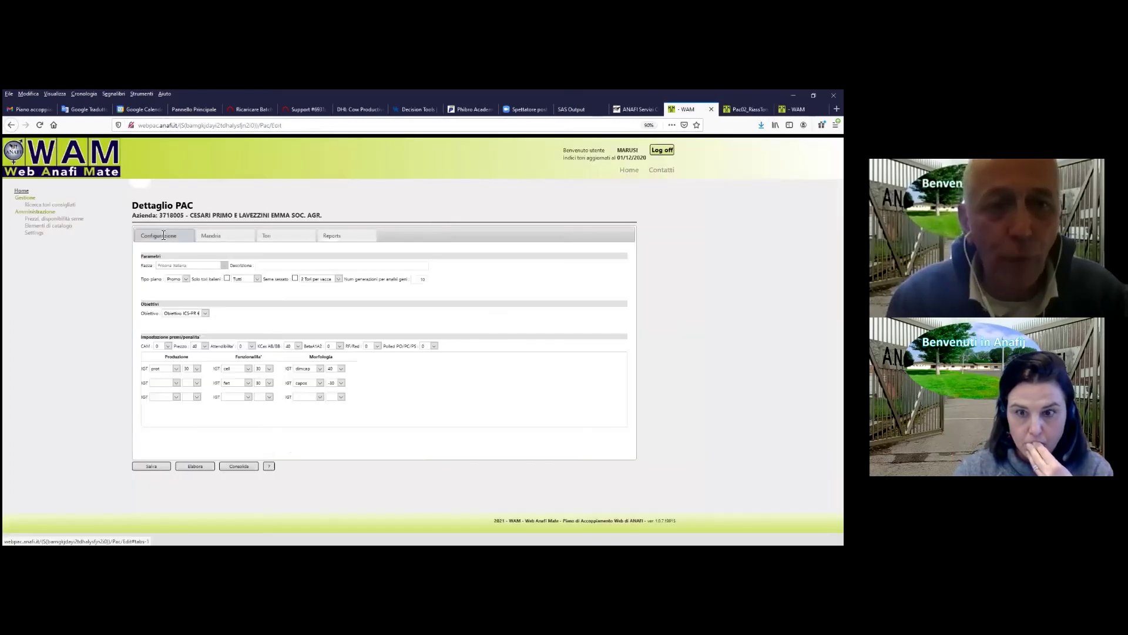
{"action": "left_click", "coordinate": [175, 384]}
{"action": "left_click", "coordinate": [171, 400]}
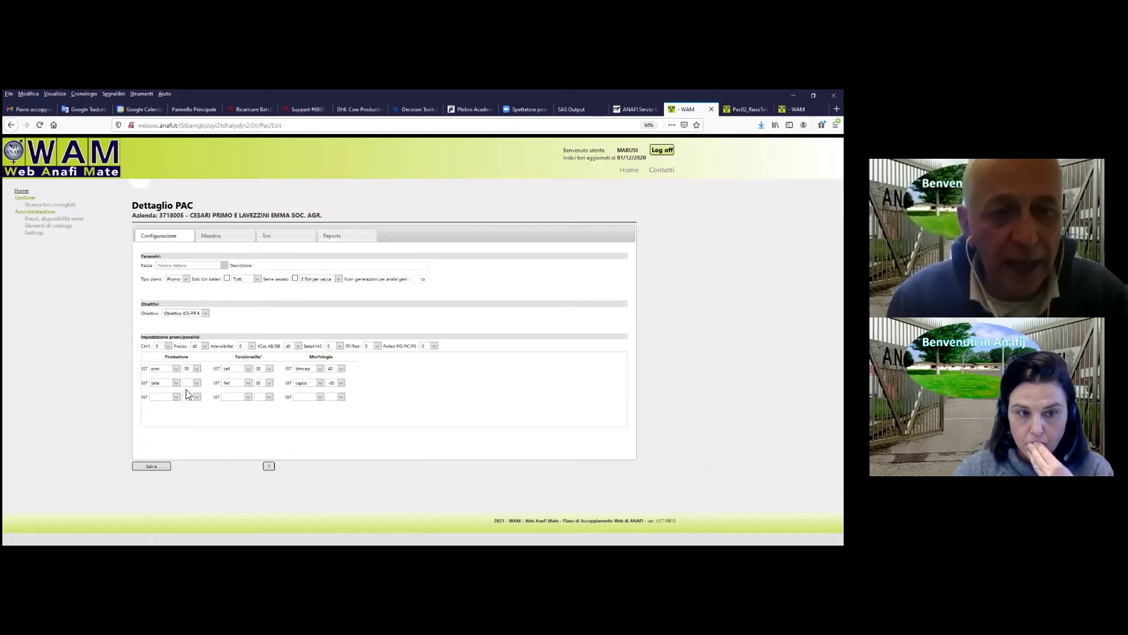
{"action": "left_click", "coordinate": [198, 383]}
{"action": "left_click", "coordinate": [198, 414]}
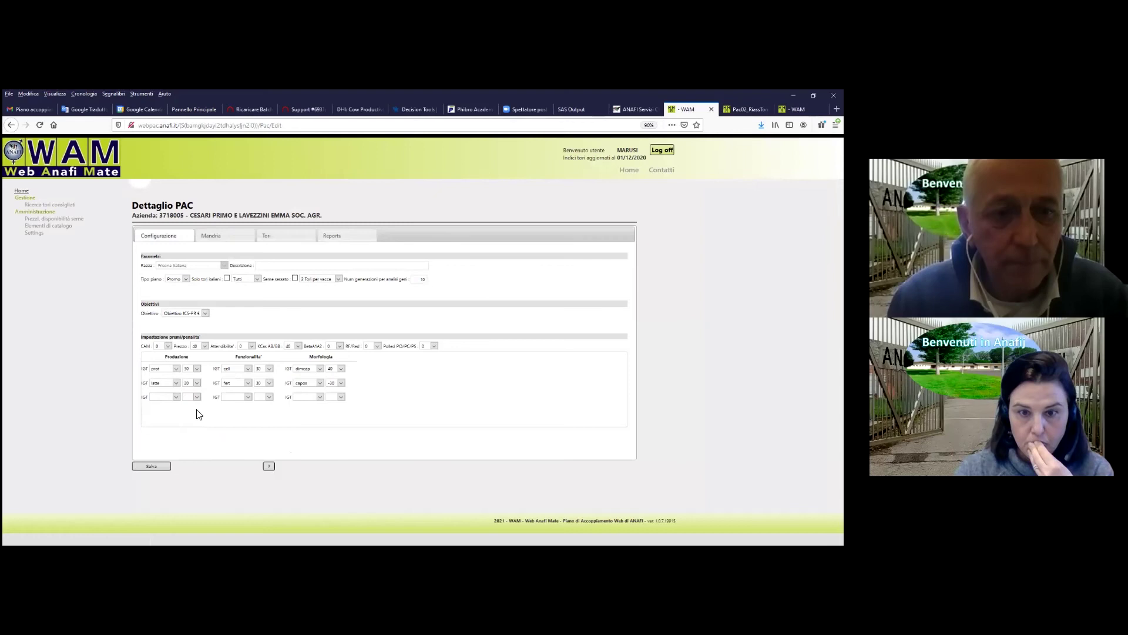
{"action": "left_click", "coordinate": [341, 369]}
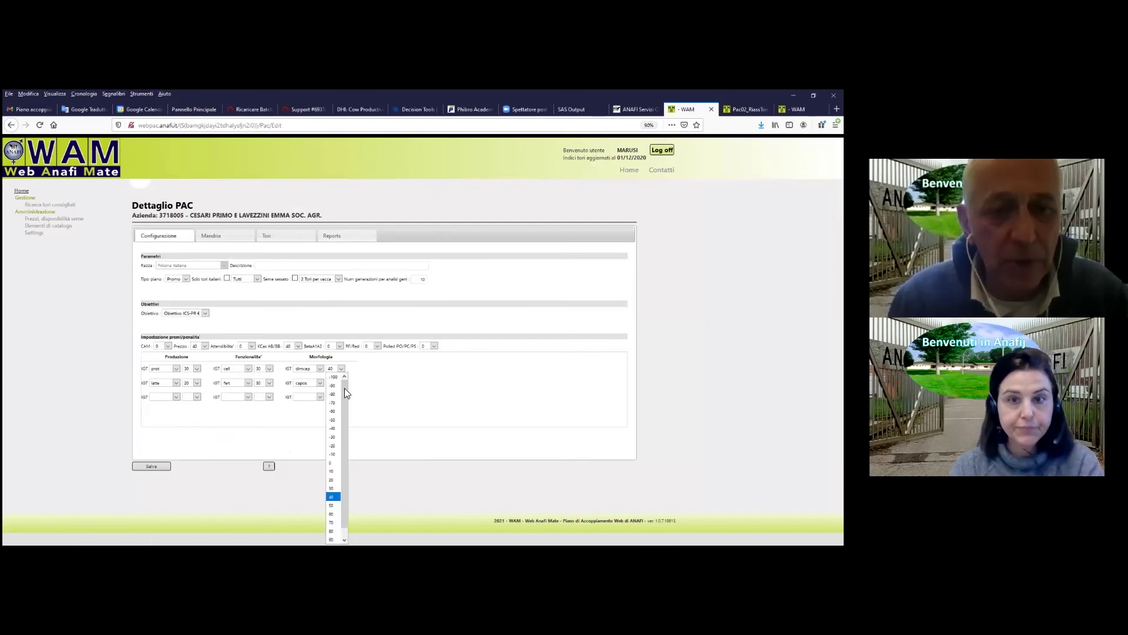
{"action": "left_click", "coordinate": [333, 505]}
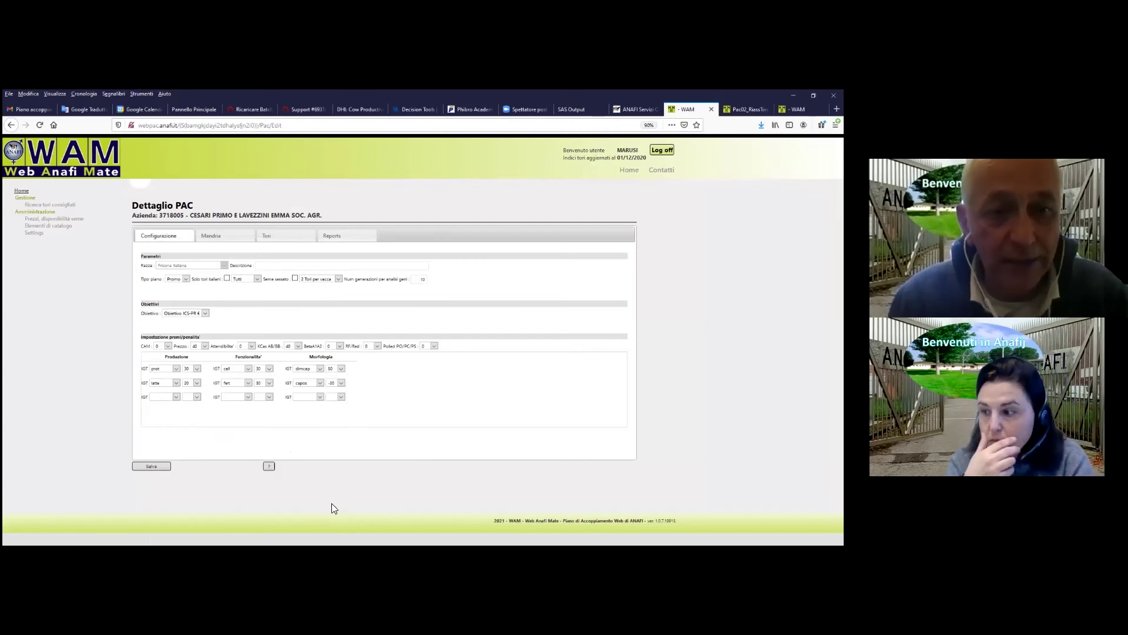
Step: Save the modified mating plan and process it again with Elabora
{"action": "left_click", "coordinate": [164, 465]}
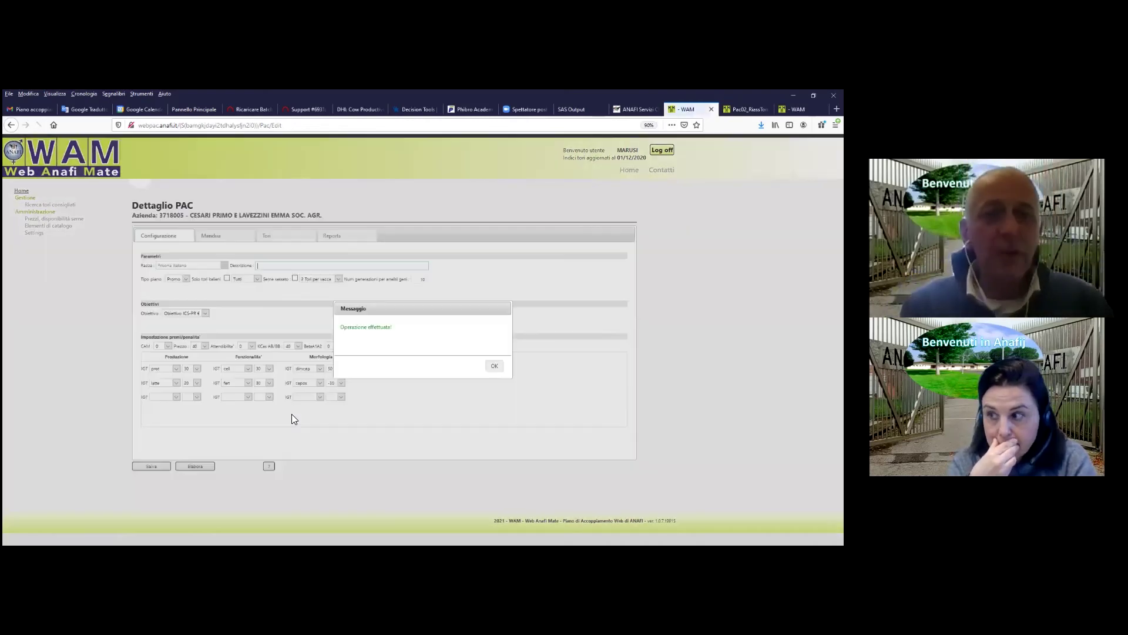
{"action": "left_click", "coordinate": [493, 369]}
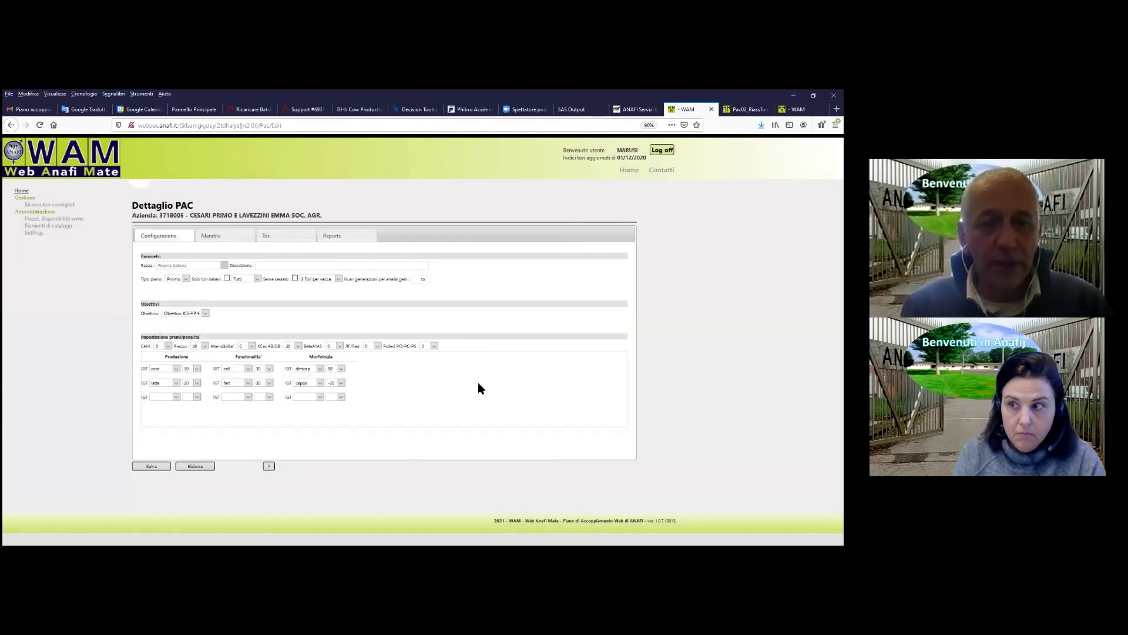
{"action": "left_click", "coordinate": [207, 468]}
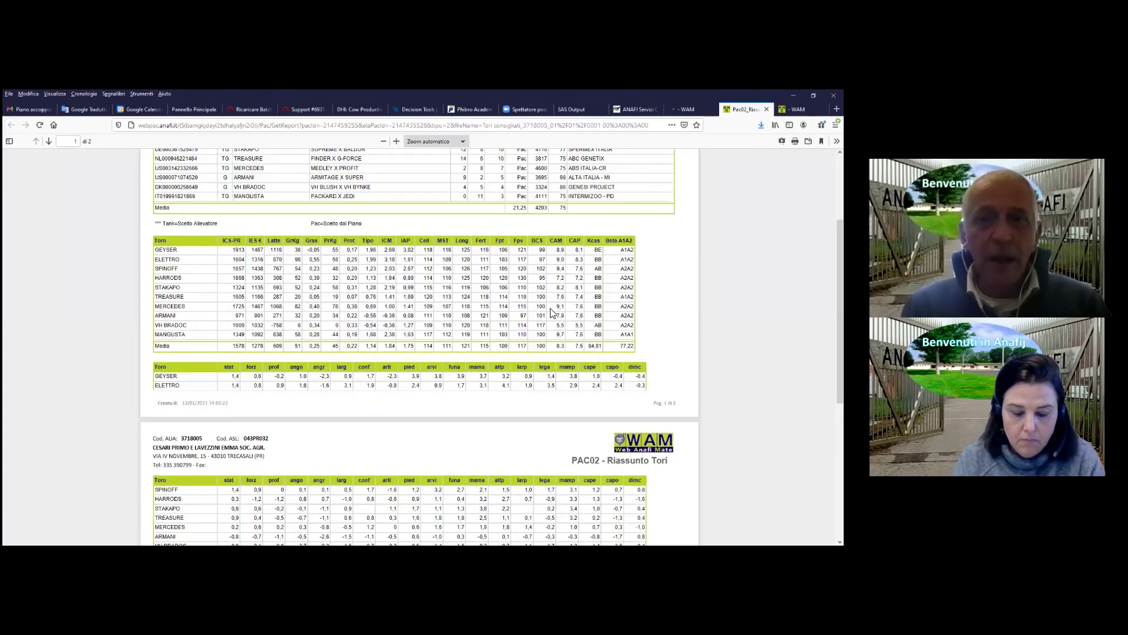
Step: Examine the chosen bulls, production indexes and type trait averages across both pages of the PAC02 Riassunto Tori report
{"action": "scroll", "coordinate": [551, 312], "scroll_direction": "up", "scroll_amount": 4}
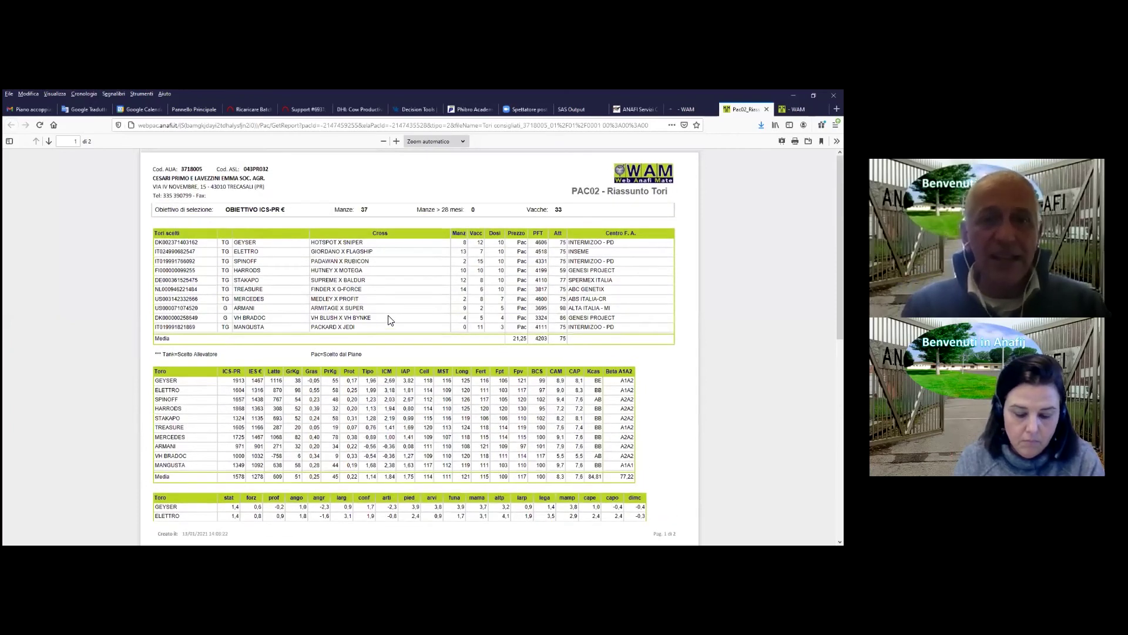
{"action": "scroll", "coordinate": [389, 320], "scroll_direction": "down", "scroll_amount": 8}
{"action": "scroll", "coordinate": [395, 327], "scroll_direction": "up", "scroll_amount": 8}
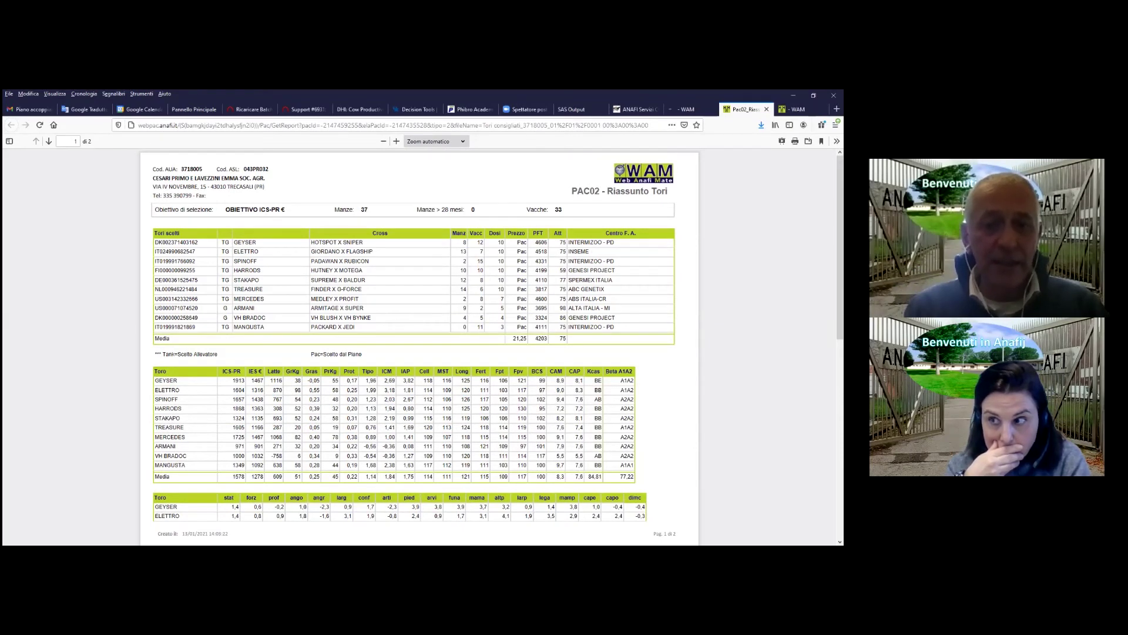
{"action": "scroll", "coordinate": [419, 347], "scroll_direction": "down", "scroll_amount": 3}
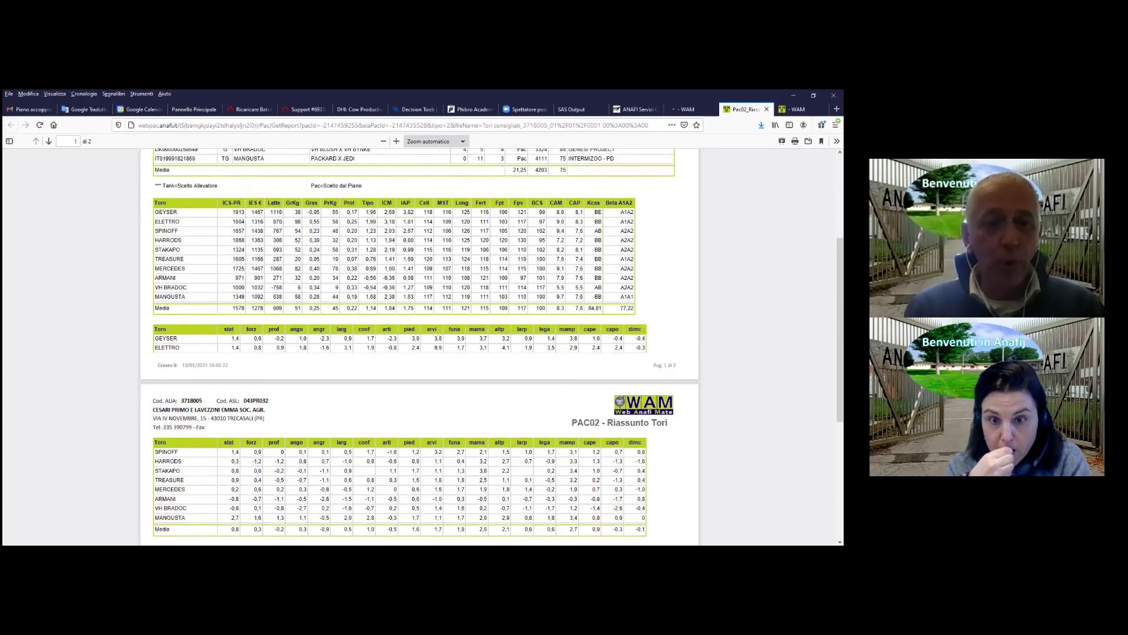
{"action": "scroll", "coordinate": [451, 263], "scroll_direction": "down", "scroll_amount": 3}
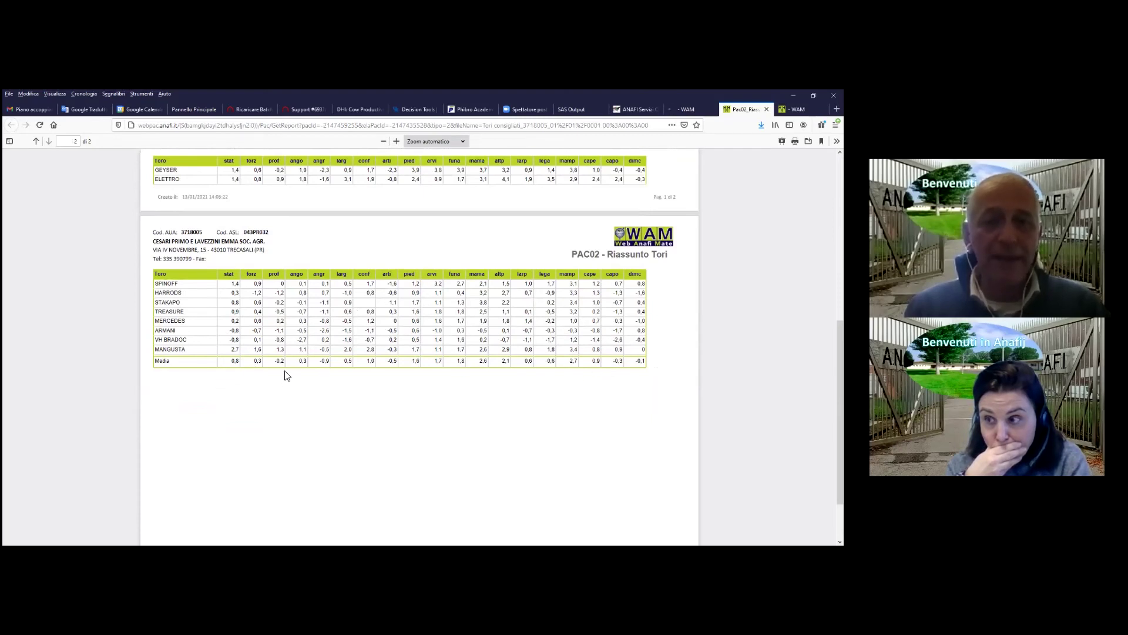
{"action": "scroll", "coordinate": [474, 352], "scroll_direction": "down", "scroll_amount": 2}
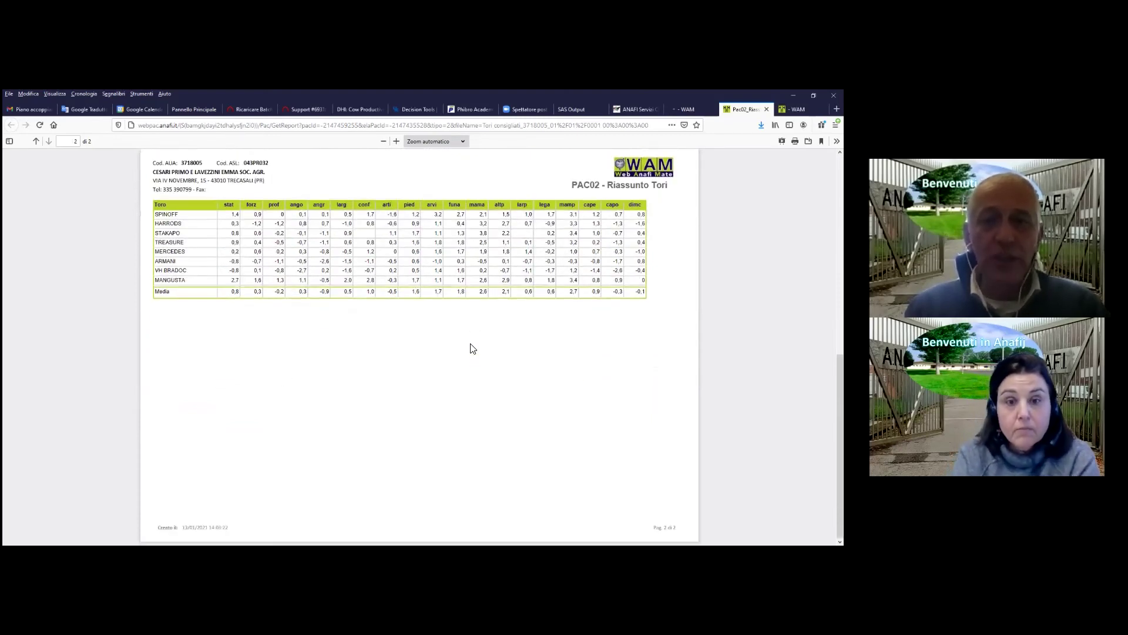
{"action": "scroll", "coordinate": [474, 349], "scroll_direction": "up", "scroll_amount": 4}
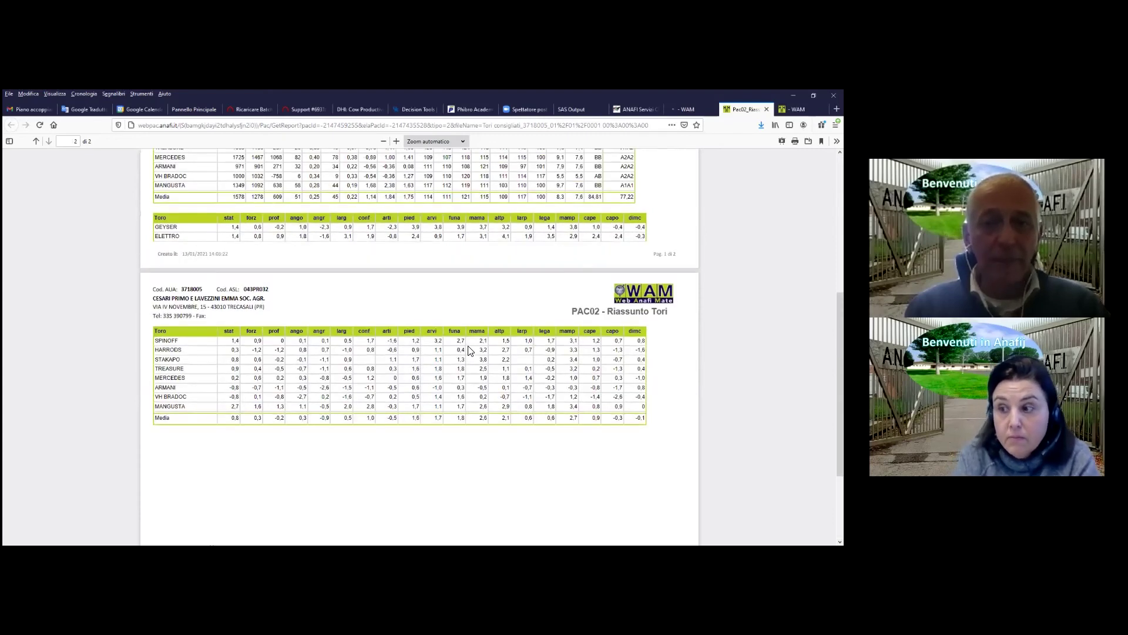
{"action": "scroll", "coordinate": [469, 351], "scroll_direction": "up", "scroll_amount": 5}
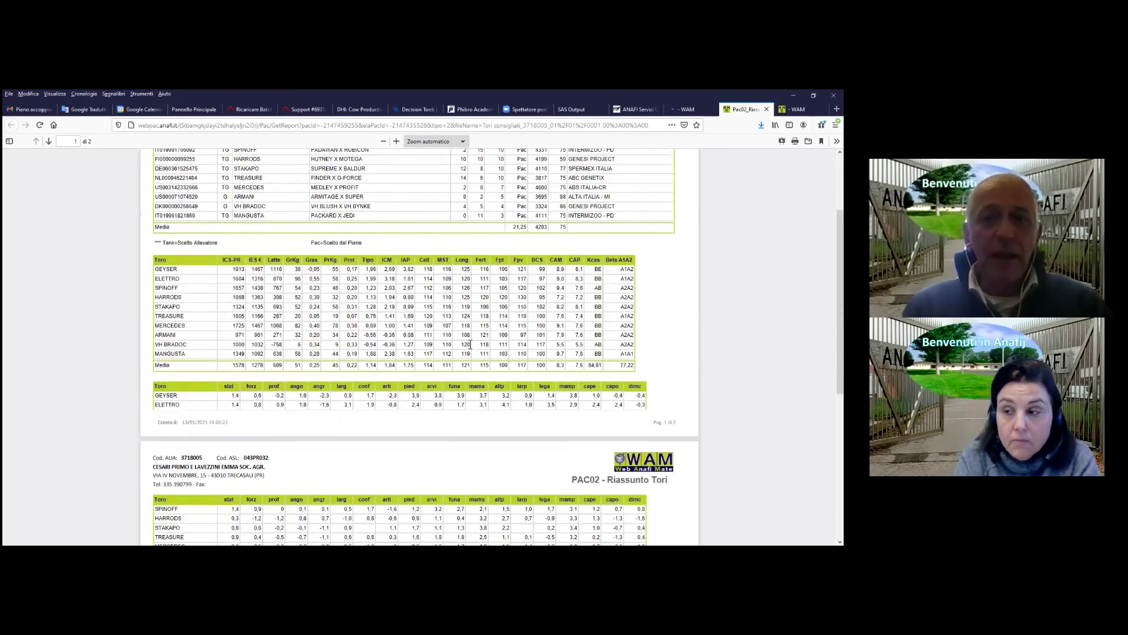
{"action": "scroll", "coordinate": [470, 344], "scroll_direction": "up", "scroll_amount": 3}
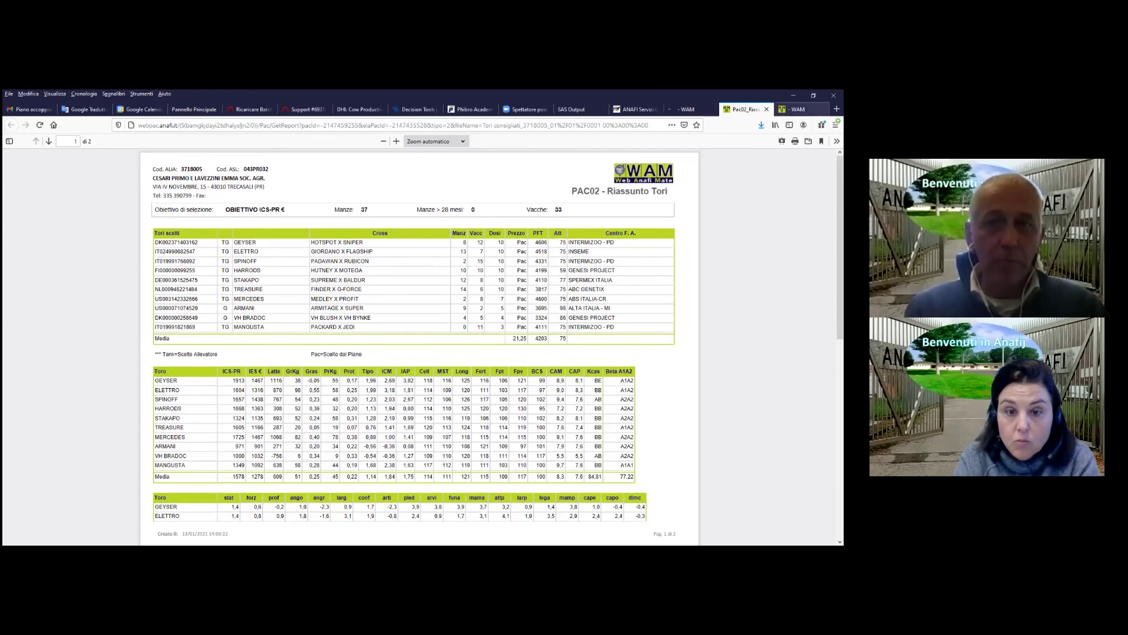
Step: Sign back in with the saved user name and password and open the newest plan's Accoppiamenti consigliati per collare report
{"action": "key", "text": "ctrl+Tab"}
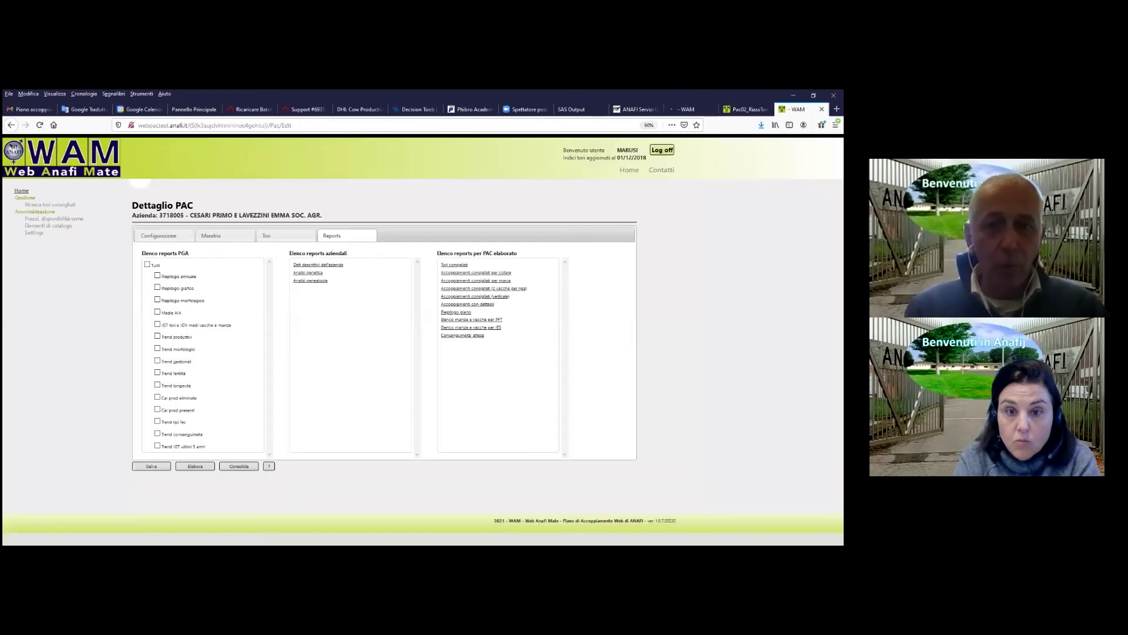
{"action": "left_click", "coordinate": [492, 278]}
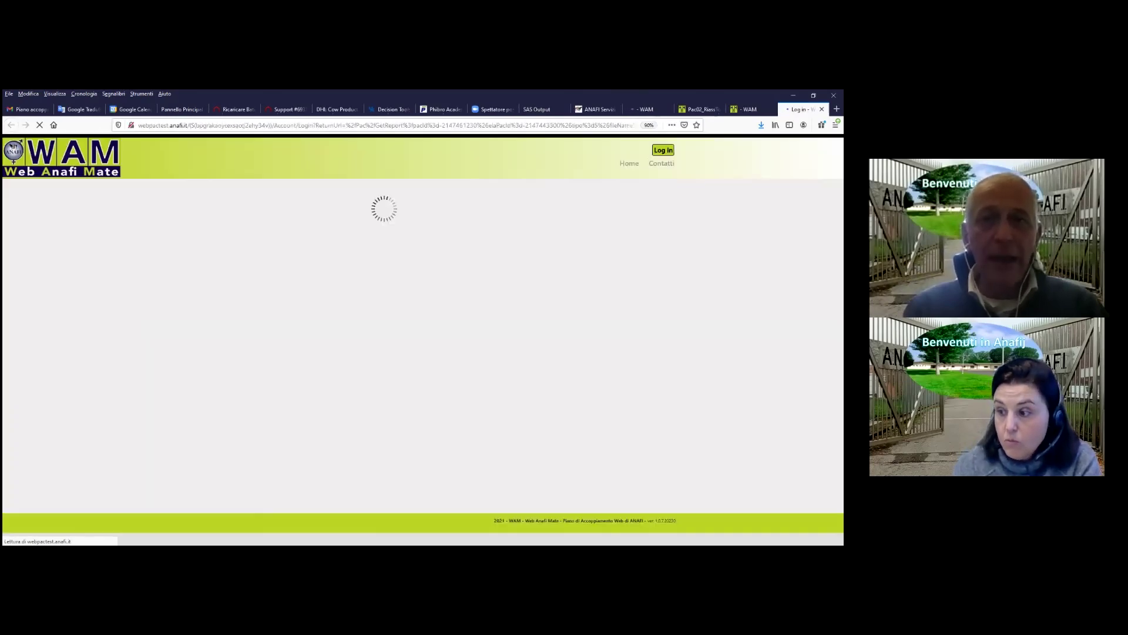
{"action": "left_click", "coordinate": [156, 243]}
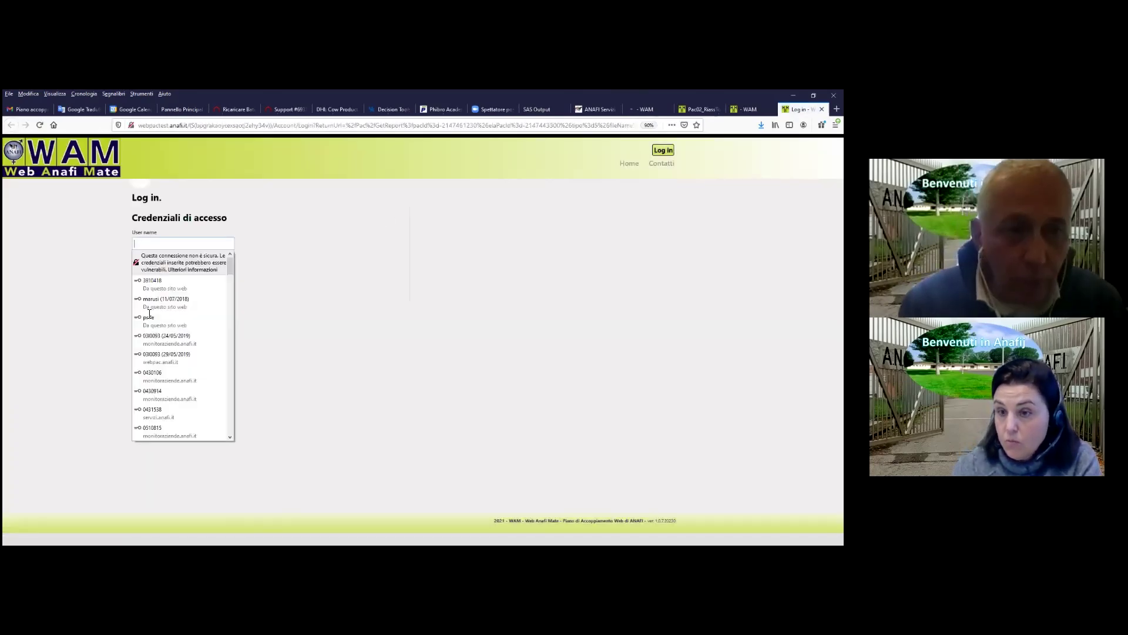
{"action": "left_click", "coordinate": [162, 247]}
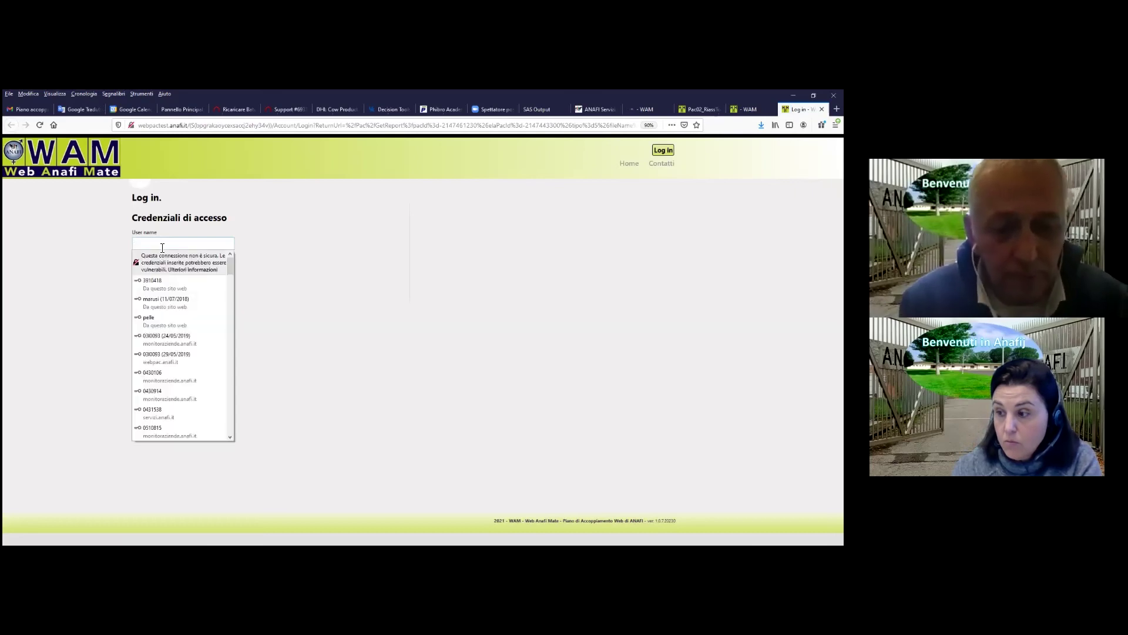
{"action": "left_click", "coordinate": [168, 299]}
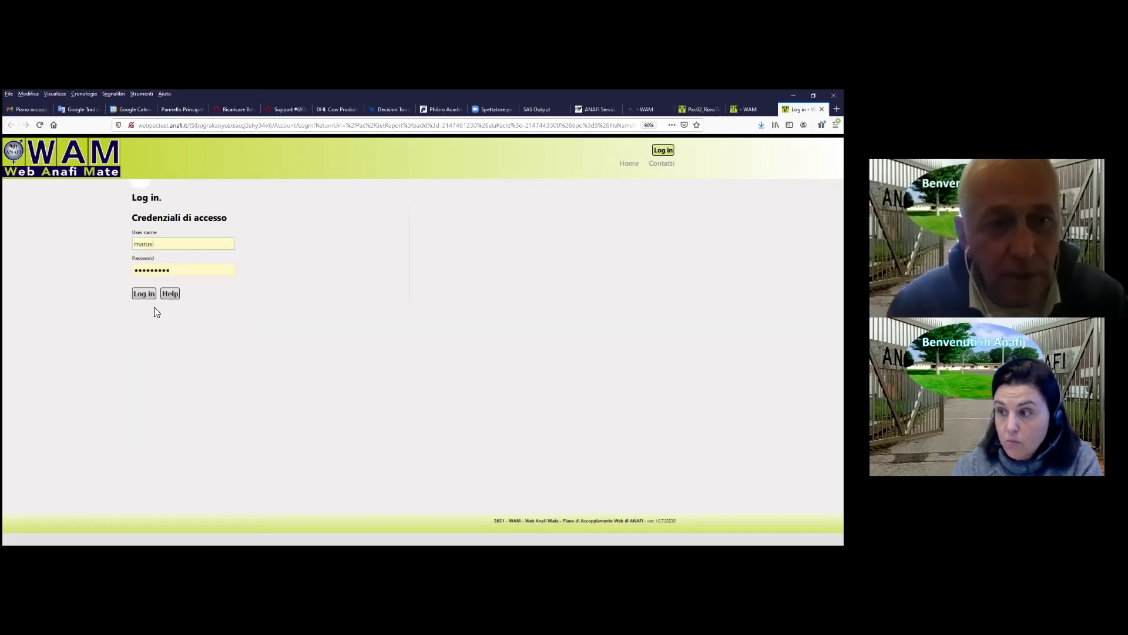
{"action": "left_click", "coordinate": [148, 298]}
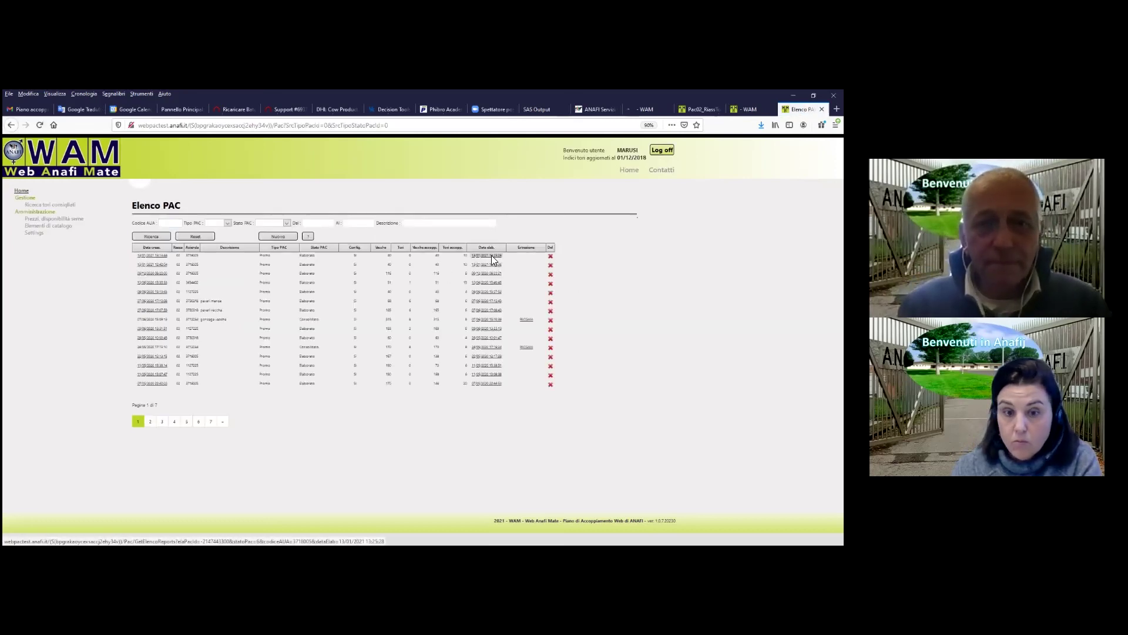
{"action": "left_click", "coordinate": [492, 259]}
{"action": "left_click", "coordinate": [501, 270]}
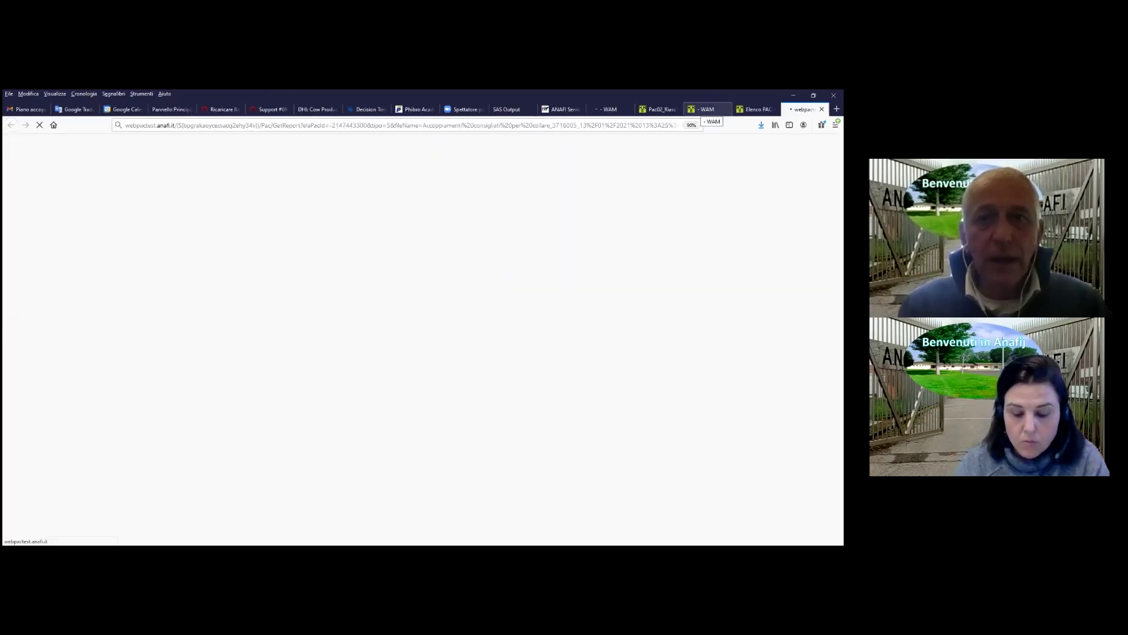
Step: Try to open the Tori consigliati report from the earlier Dettaglio PAC page
{"action": "left_click", "coordinate": [705, 111]}
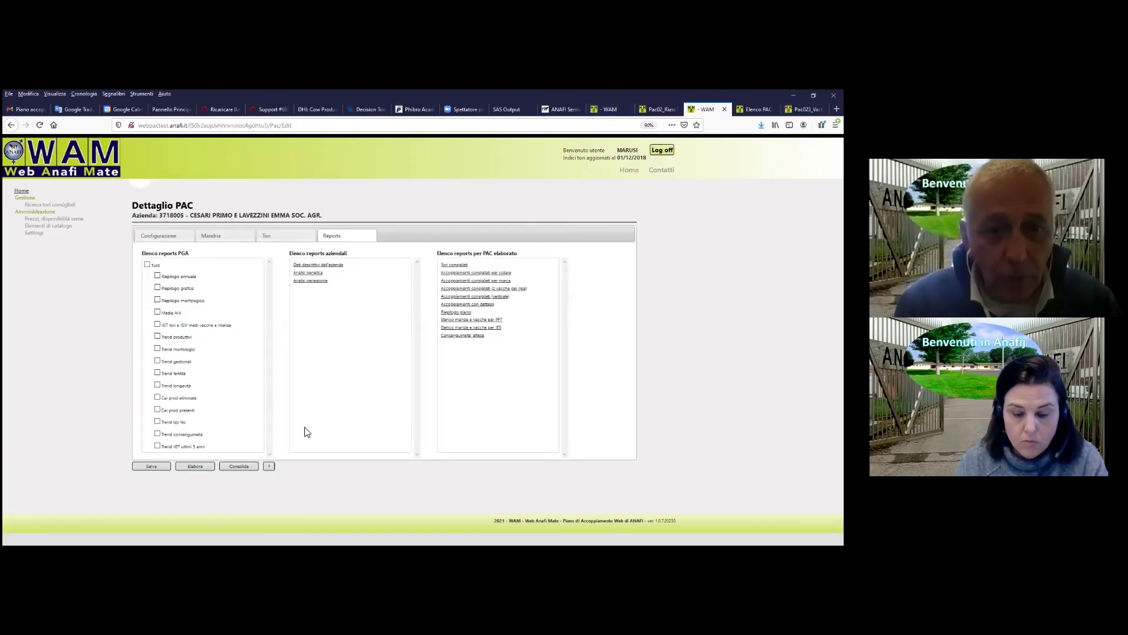
{"action": "left_click", "coordinate": [452, 265]}
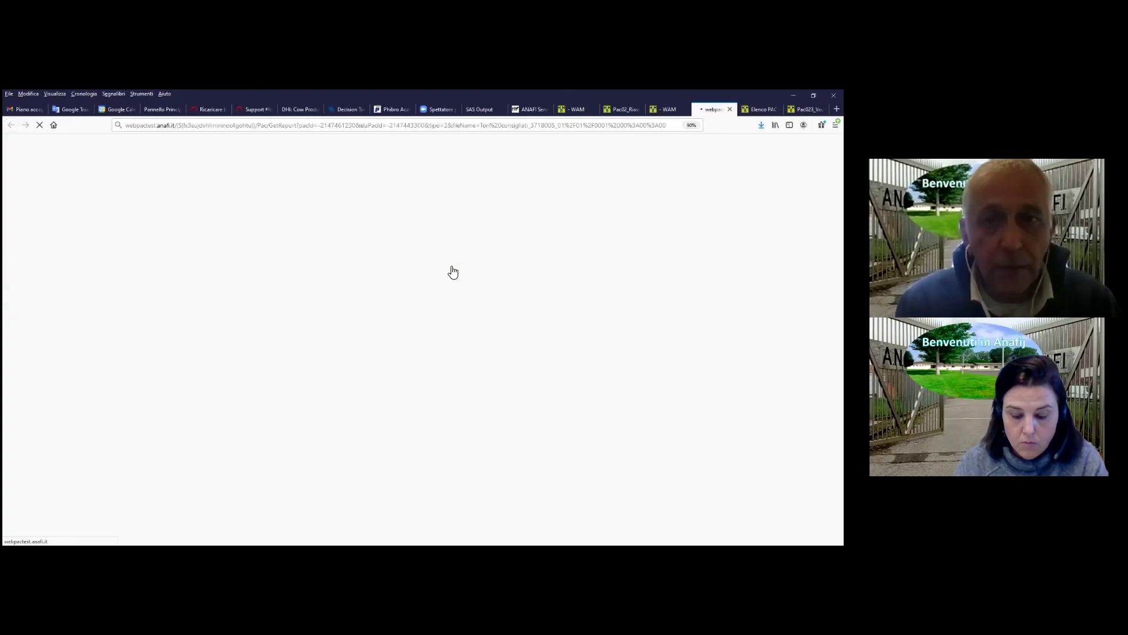
{"action": "key", "text": "ctrl+Page_Up"}
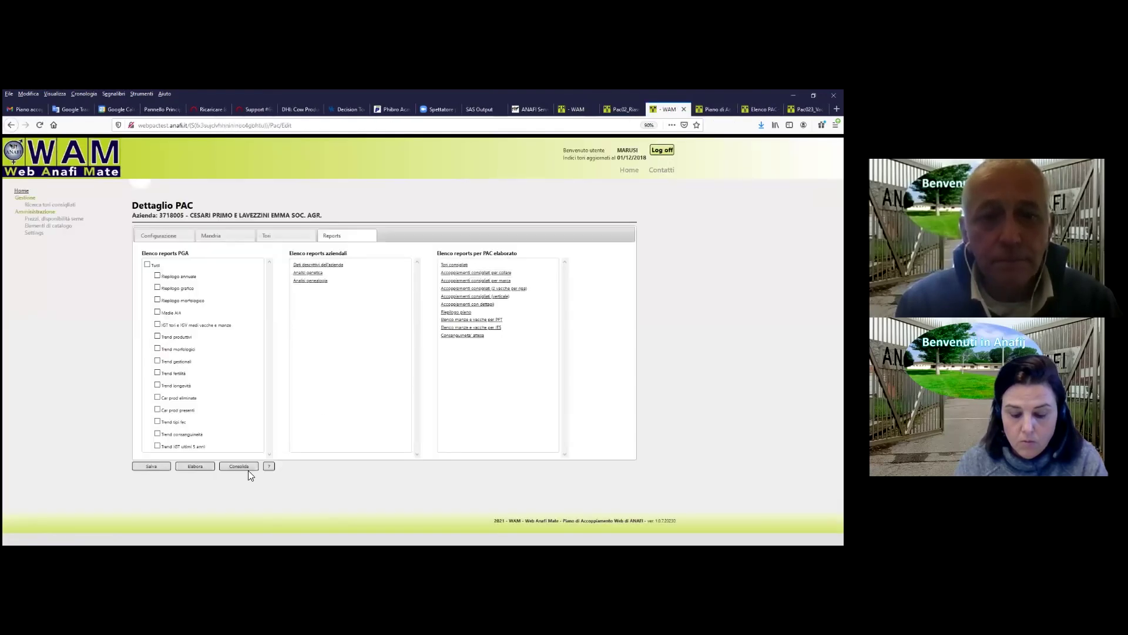
Step: Sign in again from the WAM home page with the saved user name and password and open the newest plan's Tori consigliati report
{"action": "left_click", "coordinate": [19, 191]}
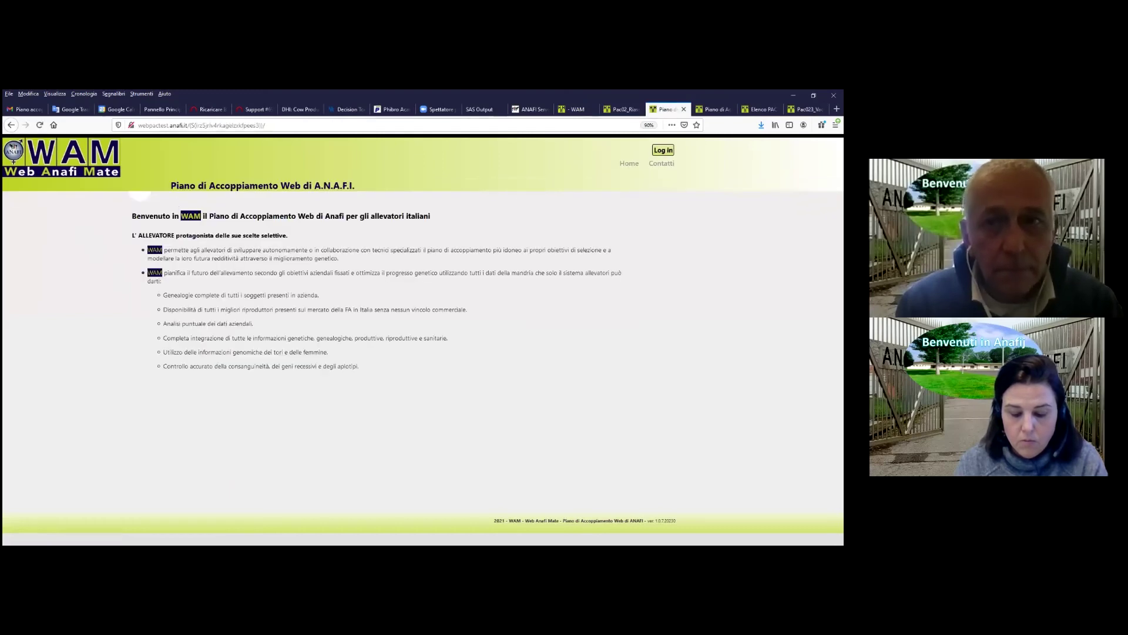
{"action": "left_click", "coordinate": [663, 149]}
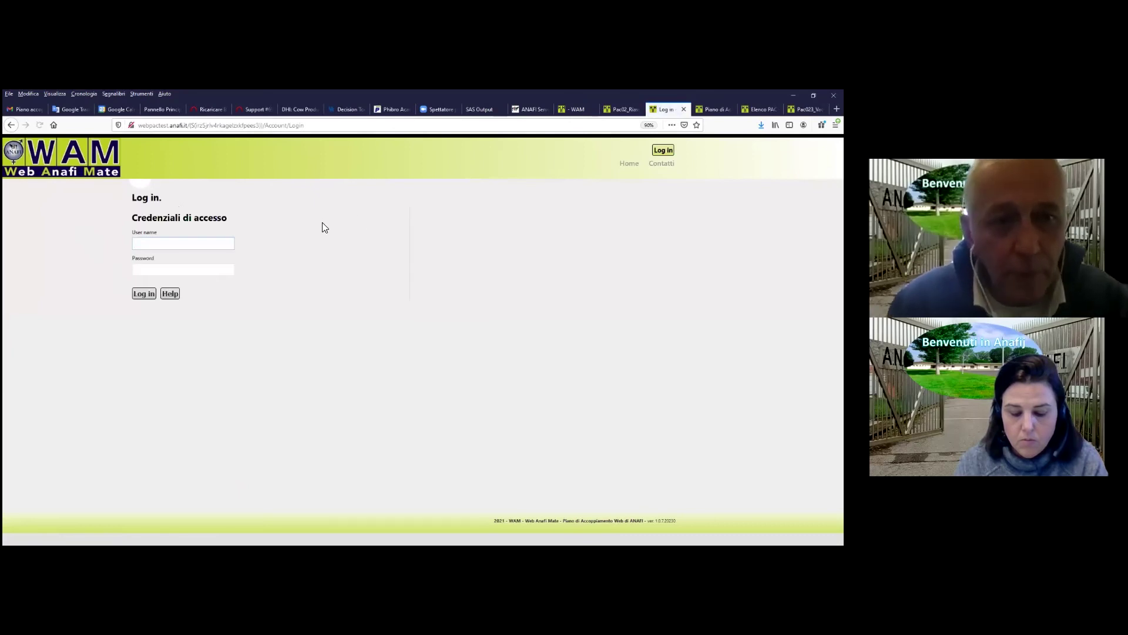
{"action": "left_click", "coordinate": [176, 243]}
{"action": "left_click", "coordinate": [160, 281]}
{"action": "left_click", "coordinate": [150, 295]}
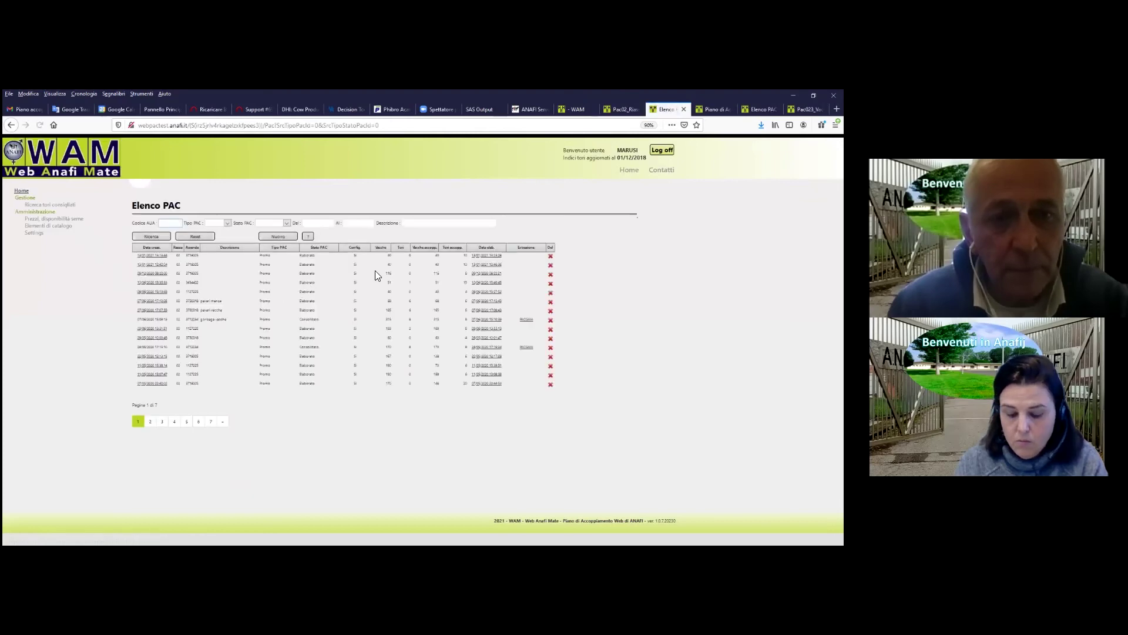
{"action": "left_click", "coordinate": [490, 262]}
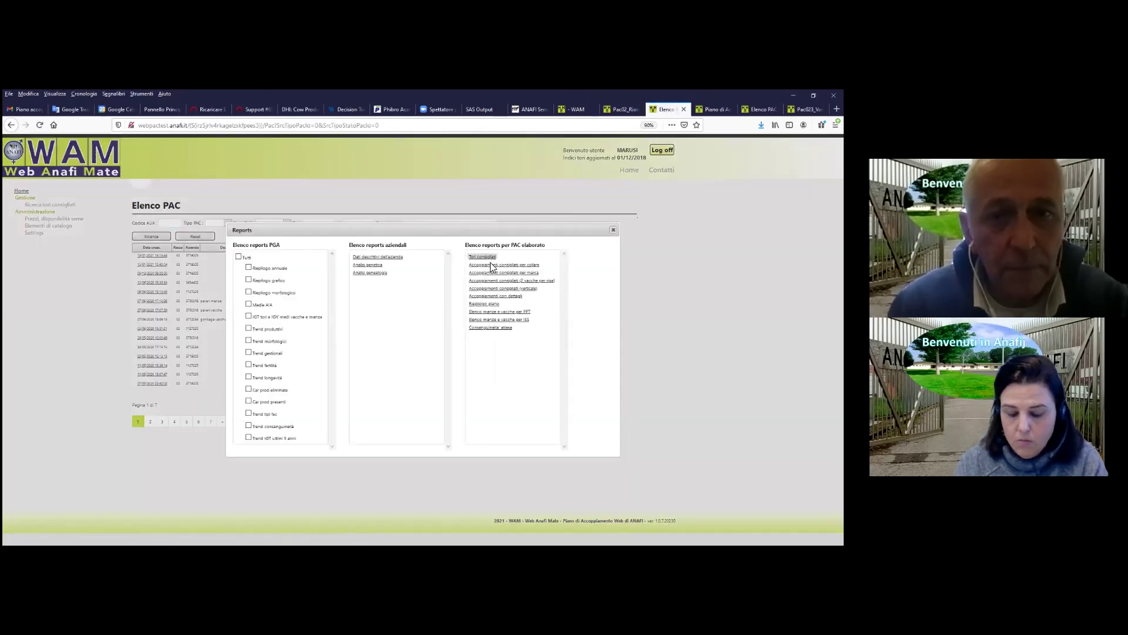
{"action": "left_click", "coordinate": [487, 259]}
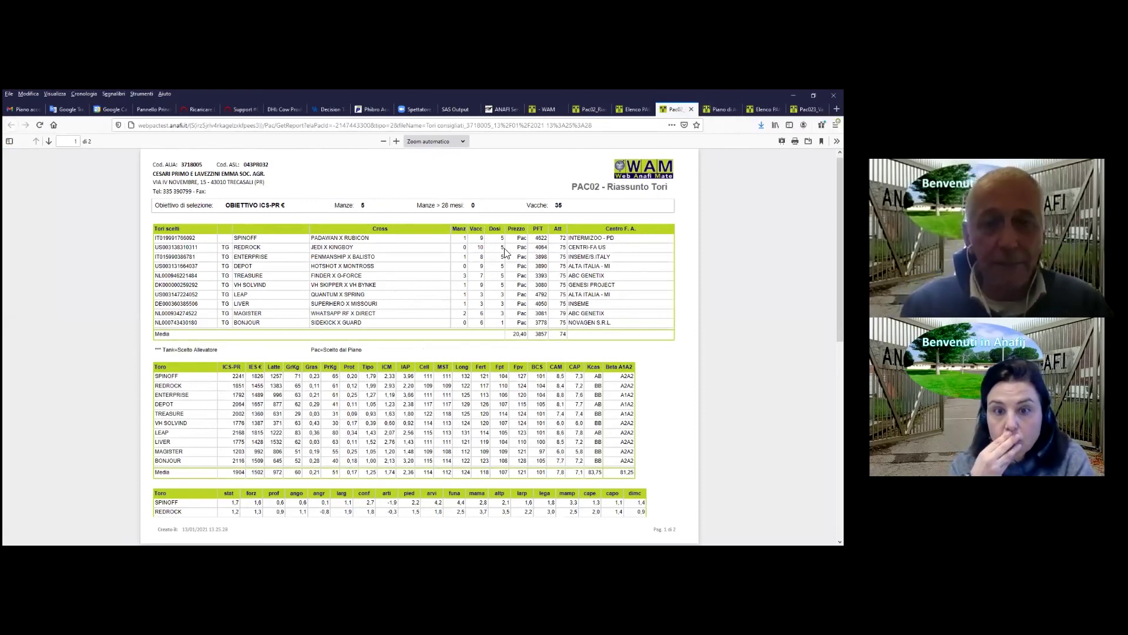
Step: Go to webpac.anafi.it and sign in with the saved user name and password to reach the Elenco PAC
{"action": "key", "text": "ctrl+Tab"}
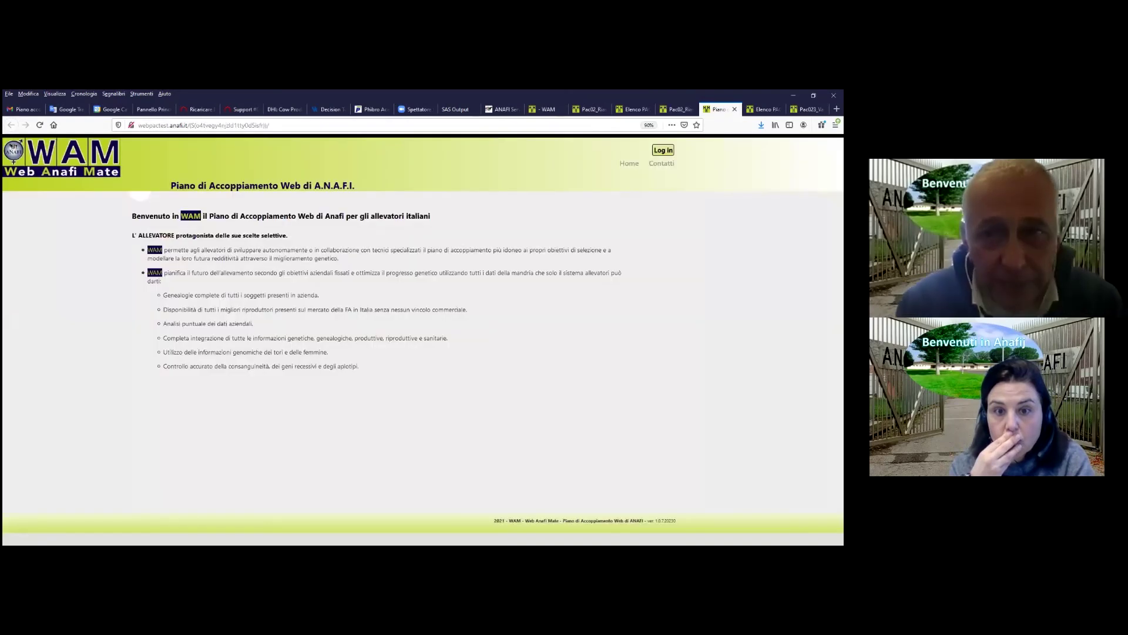
{"action": "left_click", "coordinate": [164, 127]}
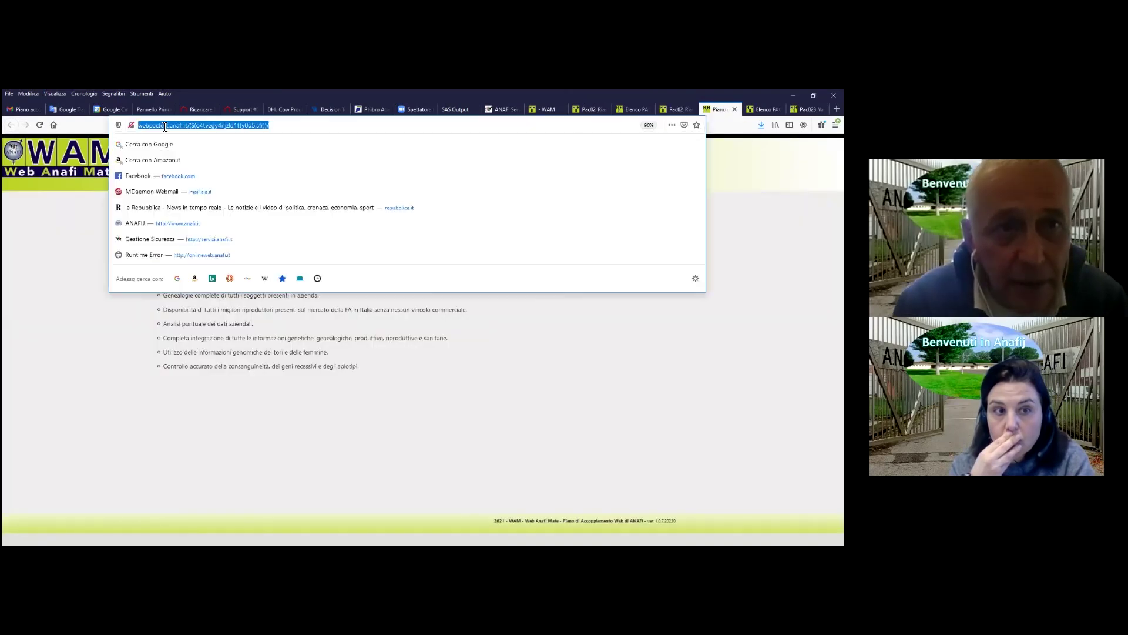
{"action": "type", "text": "webpac.anafi.it"}
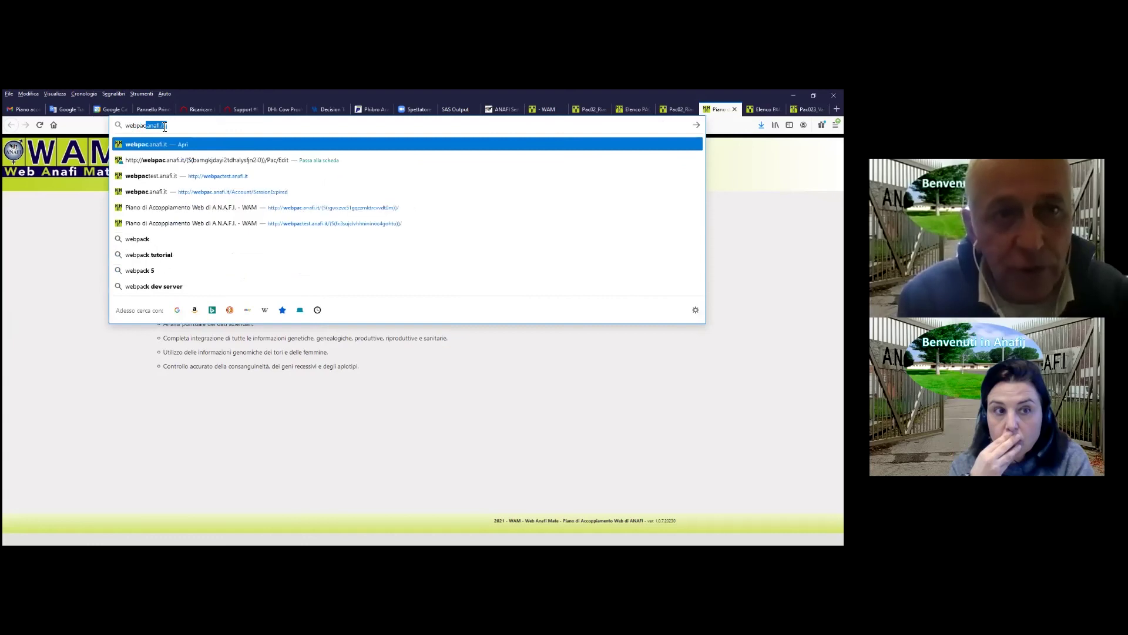
{"action": "key", "text": "Return"}
{"action": "left_click", "coordinate": [663, 150]}
{"action": "left_click", "coordinate": [230, 241]}
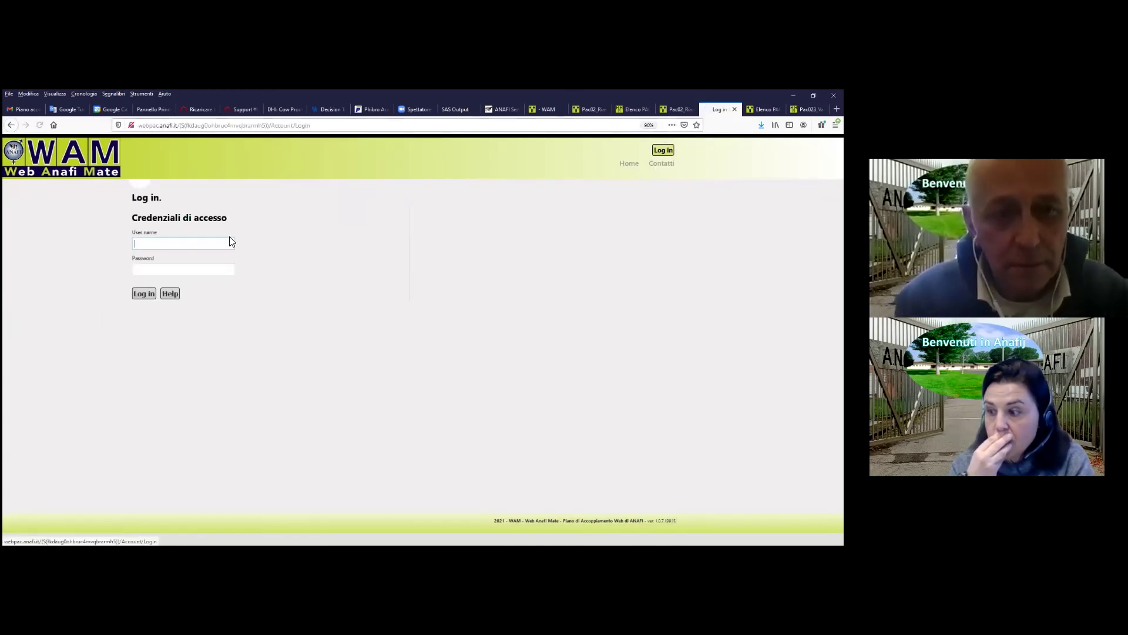
{"action": "left_click", "coordinate": [184, 246]}
{"action": "left_click", "coordinate": [176, 290]}
{"action": "left_click", "coordinate": [146, 295]}
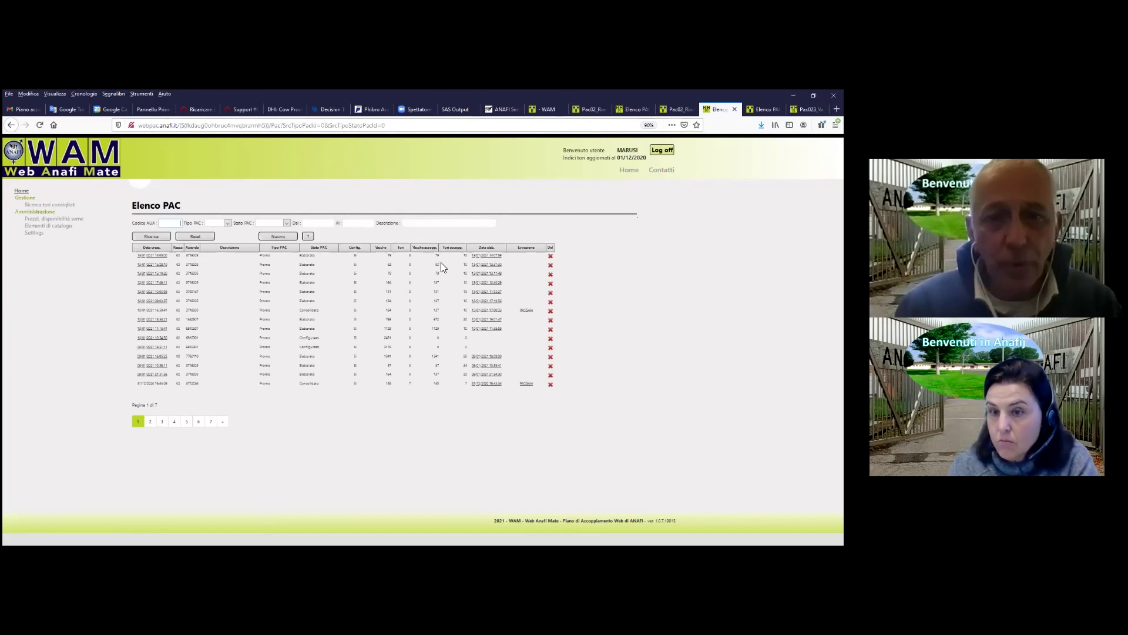
Step: Open the Tori consigliati report of the first listed plan and check the already opened PAC023 collar mating report
{"action": "left_click", "coordinate": [483, 260]}
{"action": "left_click", "coordinate": [484, 259]}
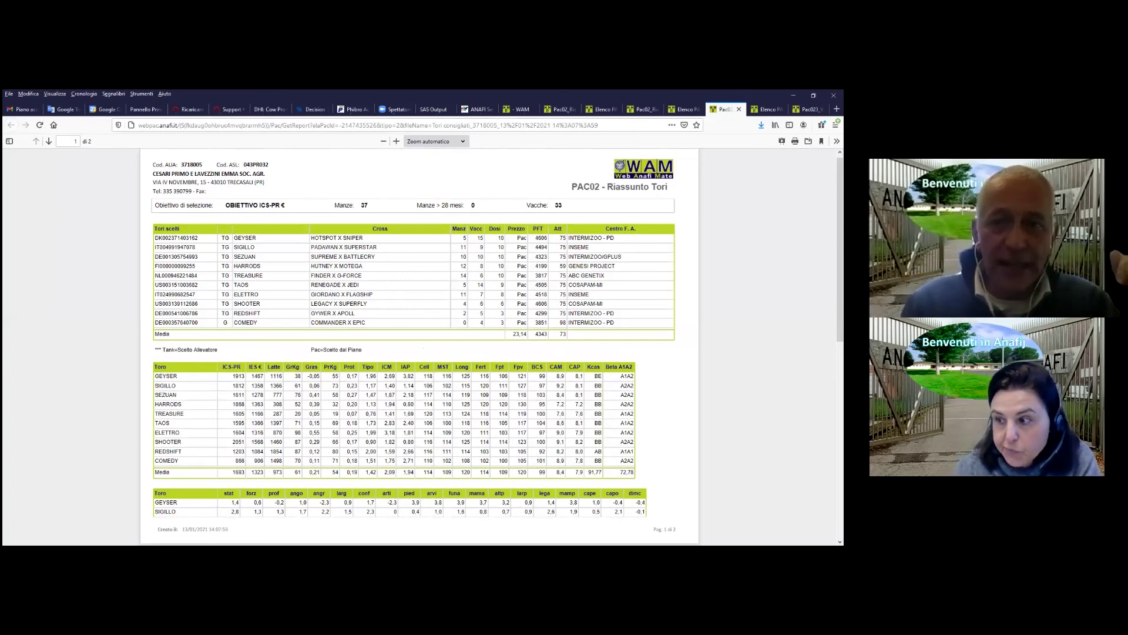
{"action": "key", "text": "ctrl+Tab"}
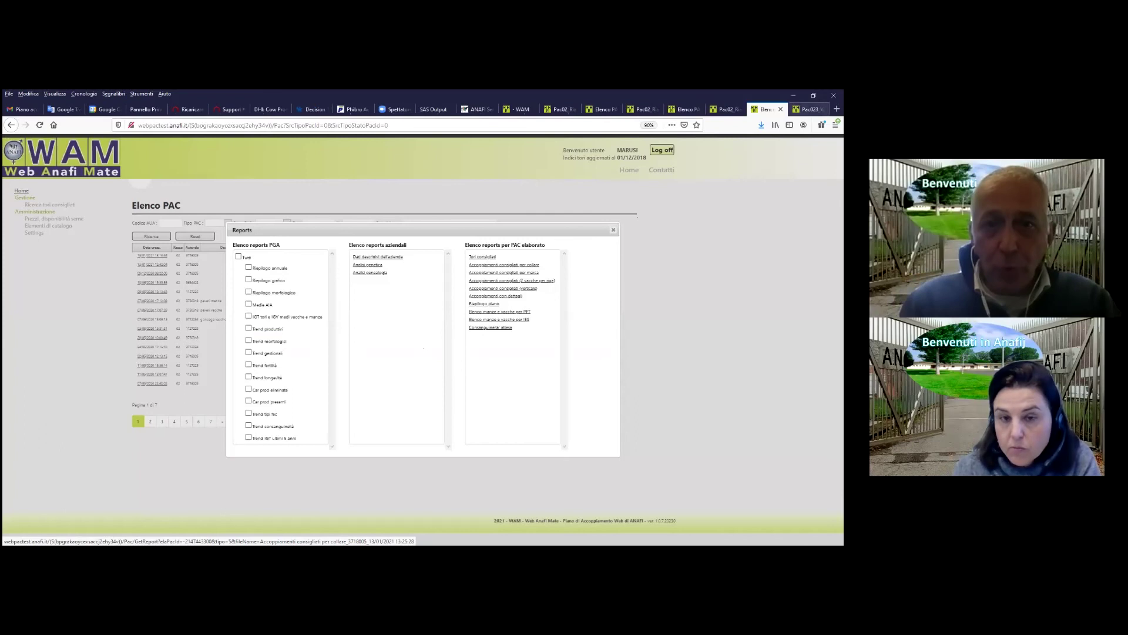
{"action": "key", "text": "ctrl+Tab"}
{"action": "scroll", "coordinate": [565, 241], "scroll_direction": "up", "scroll_amount": 1}
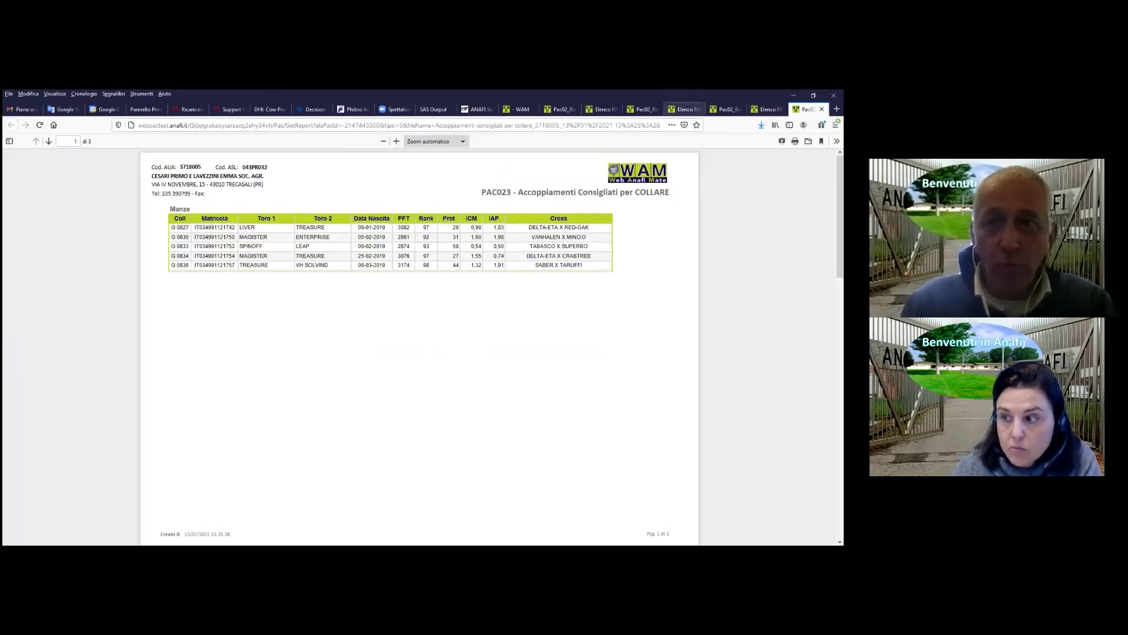
{"action": "left_click", "coordinate": [684, 109]}
{"action": "left_click", "coordinate": [482, 256]}
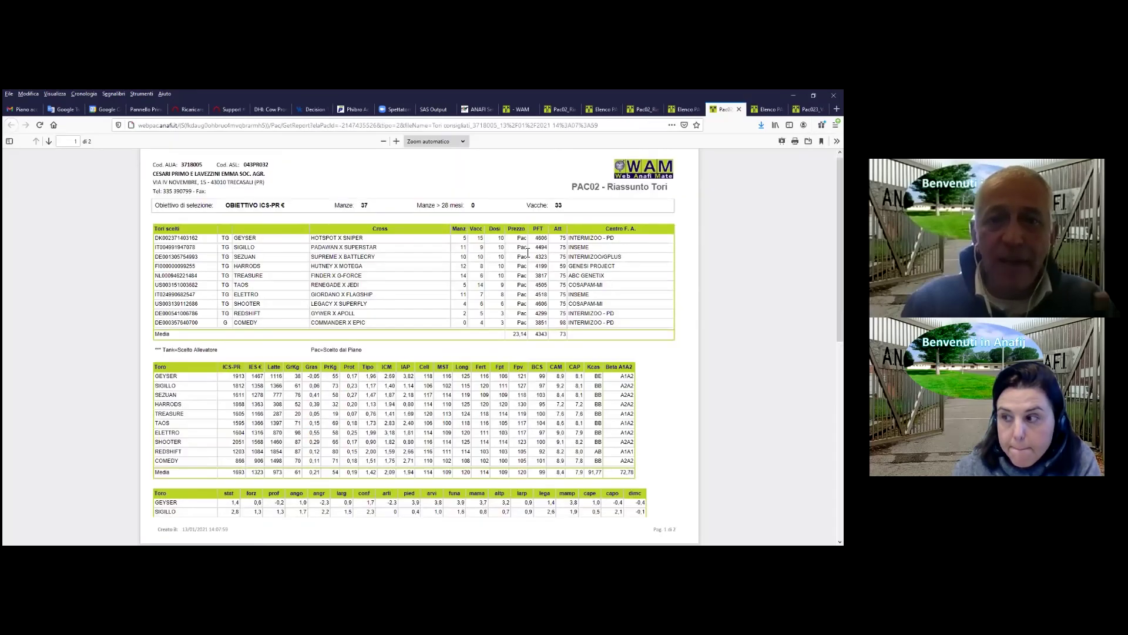
Step: Examine the chosen bulls, production indexes, Kcas and Beta A1A2 averages and type traits across both PAC02 Riassunto Tori pages
{"action": "scroll", "coordinate": [472, 318], "scroll_direction": "down", "scroll_amount": 1}
{"action": "scroll", "coordinate": [478, 319], "scroll_direction": "down", "scroll_amount": 2}
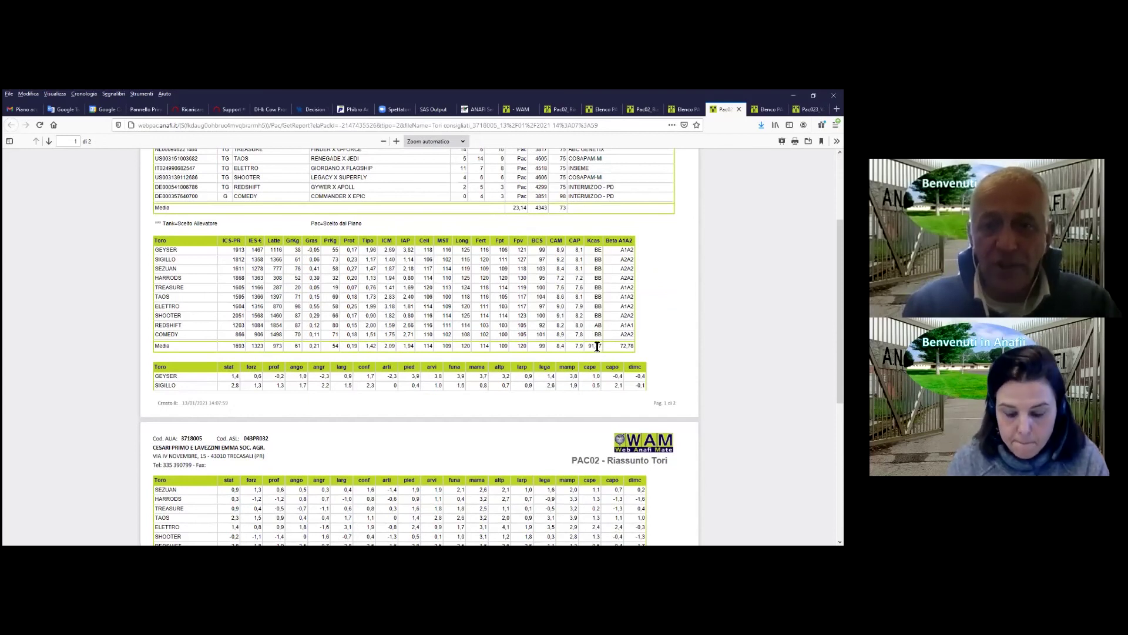
{"action": "scroll", "coordinate": [597, 347], "scroll_direction": "down", "scroll_amount": 3}
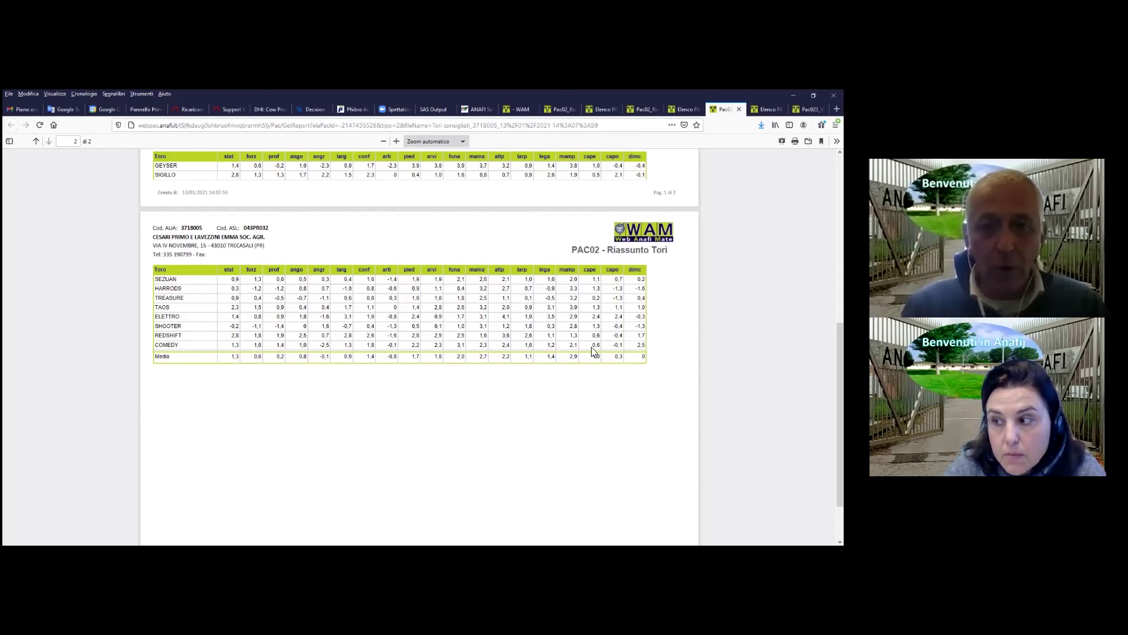
{"action": "scroll", "coordinate": [591, 348], "scroll_direction": "up", "scroll_amount": 4}
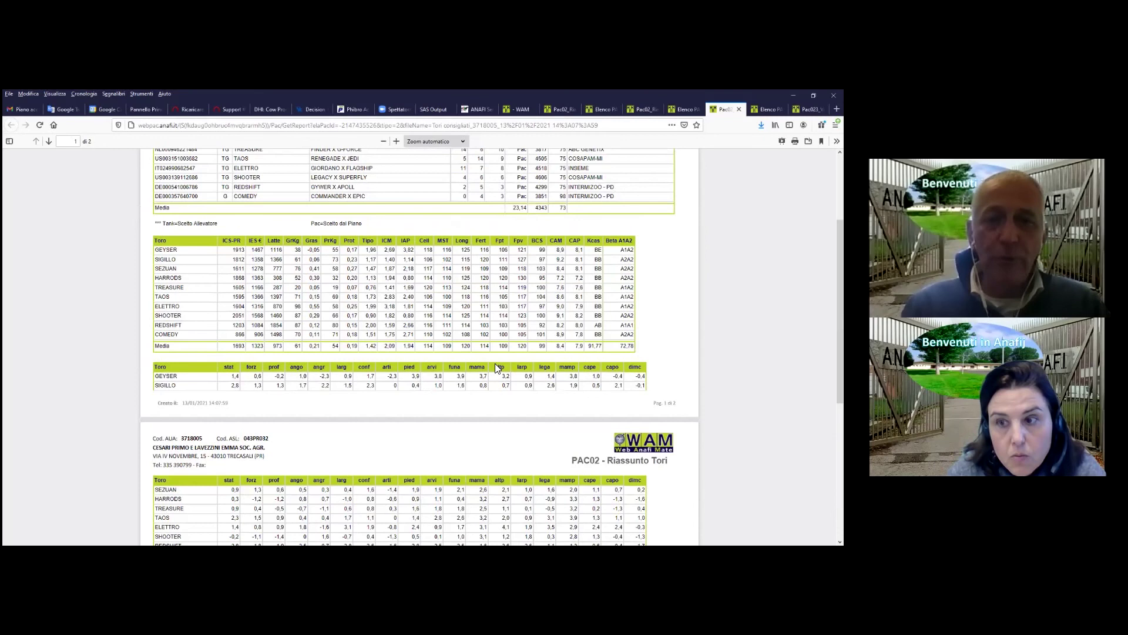
{"action": "scroll", "coordinate": [496, 368], "scroll_direction": "up", "scroll_amount": 2}
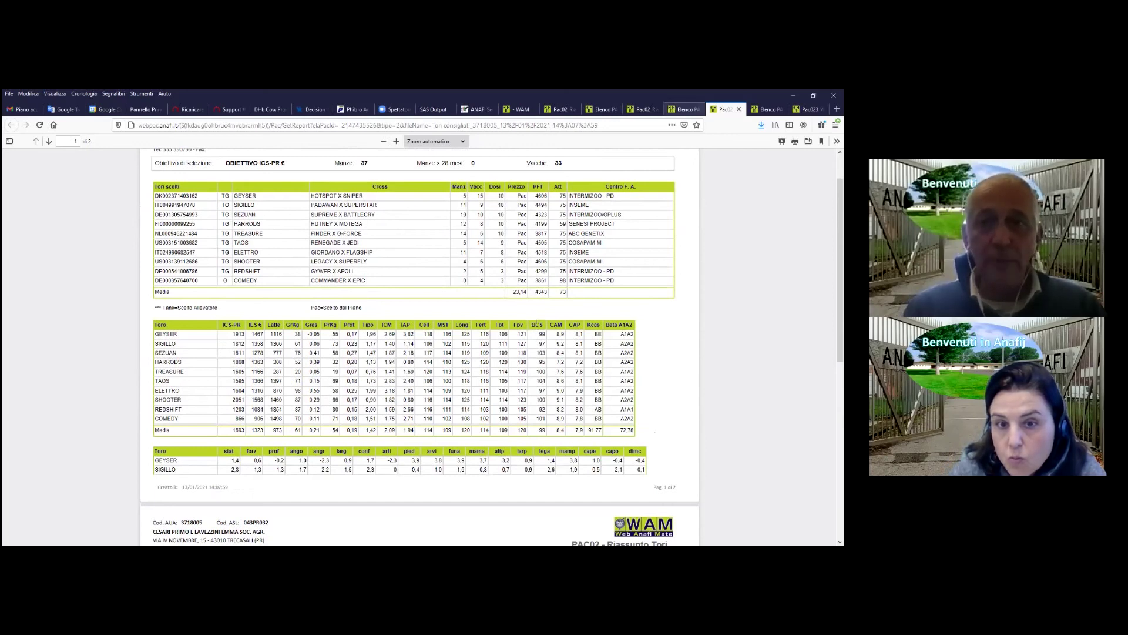
Step: Open the first listed plan from the Elenco PAC for editing and show its Tori settings
{"action": "left_click", "coordinate": [685, 110]}
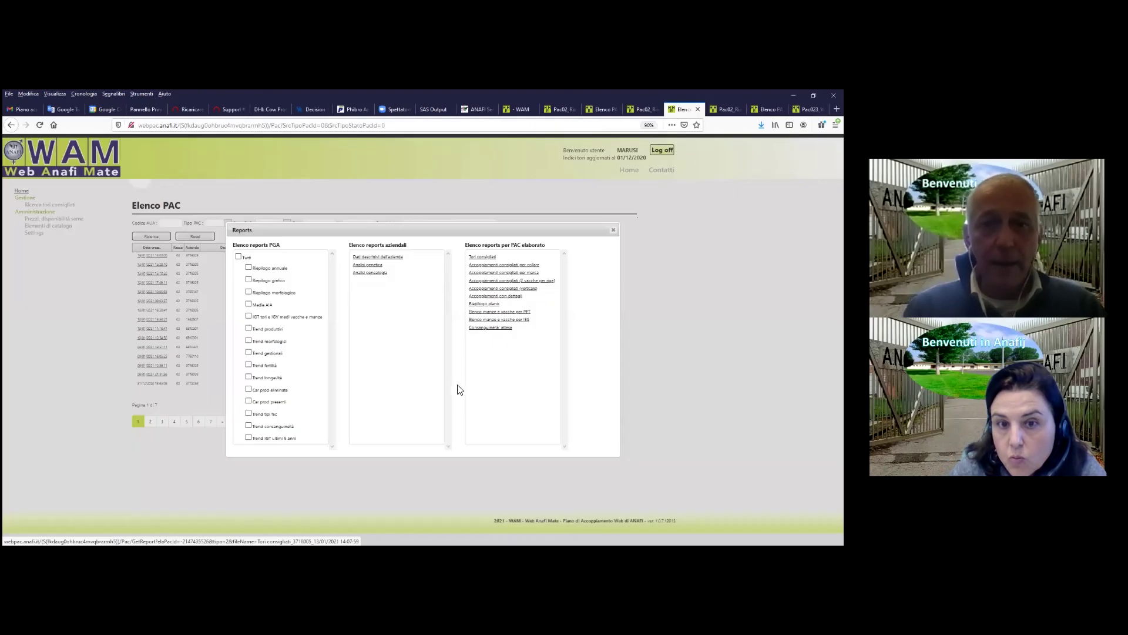
{"action": "left_click", "coordinate": [613, 230]}
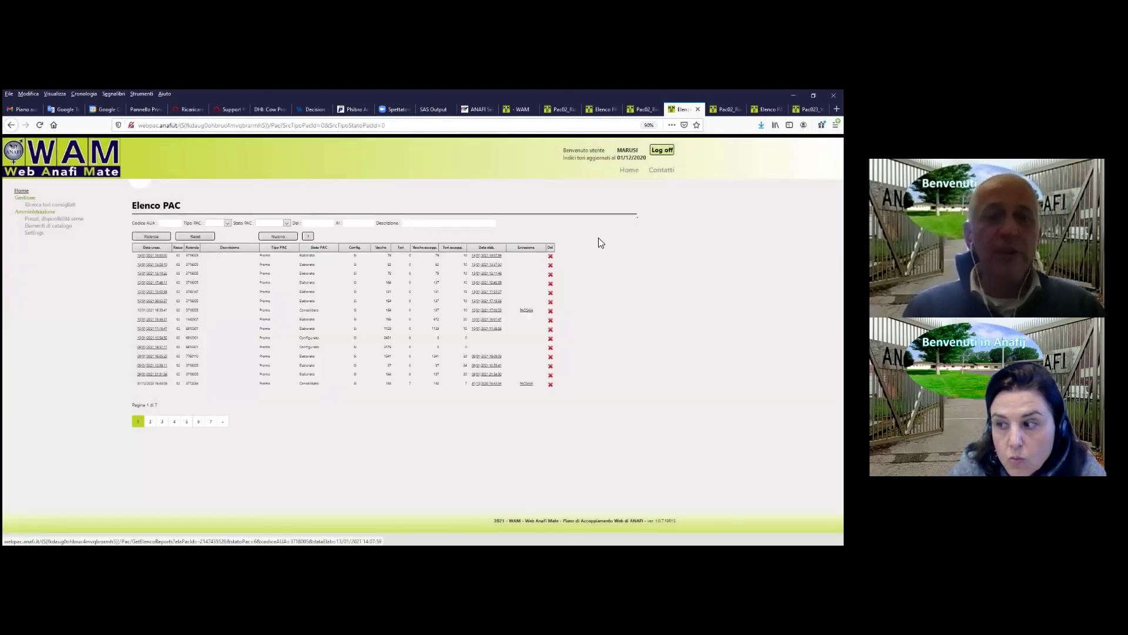
{"action": "left_click", "coordinate": [154, 255]}
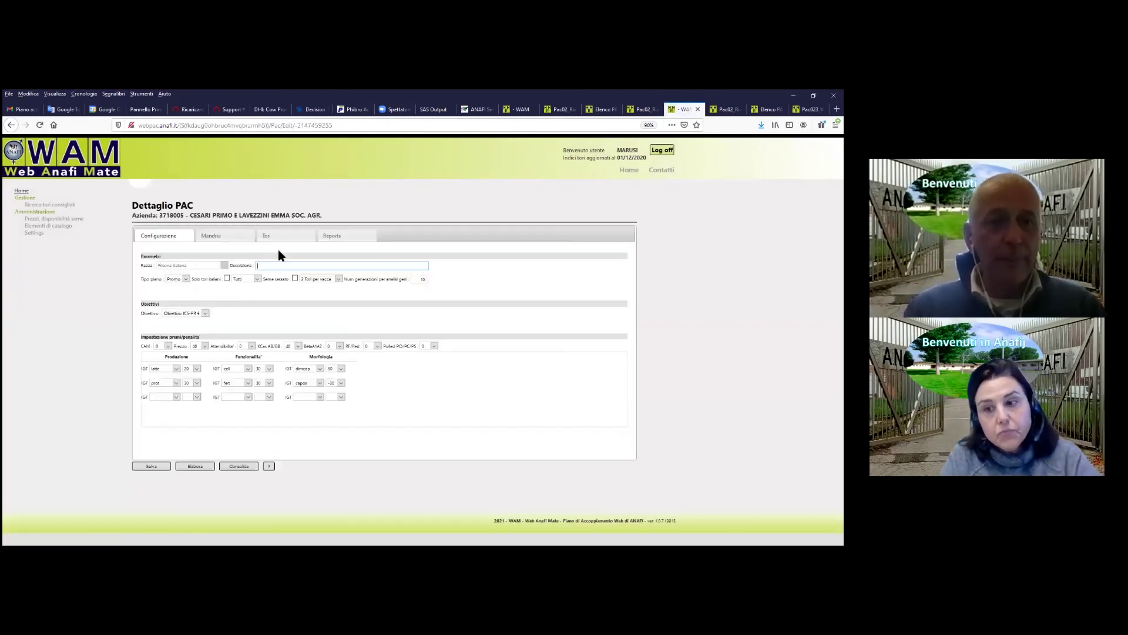
{"action": "left_click", "coordinate": [282, 240]}
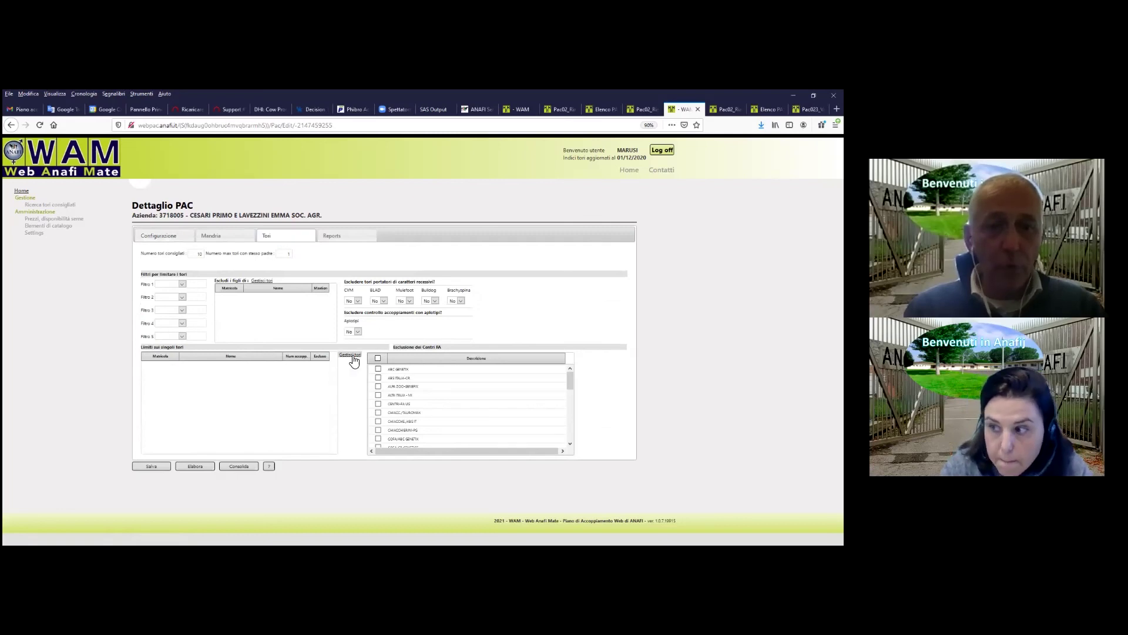
Step: Add the bull SIGILLO to the plan's individual bull limits with 20 matings, finding it by the name SIGILL
{"action": "left_click", "coordinate": [351, 356]}
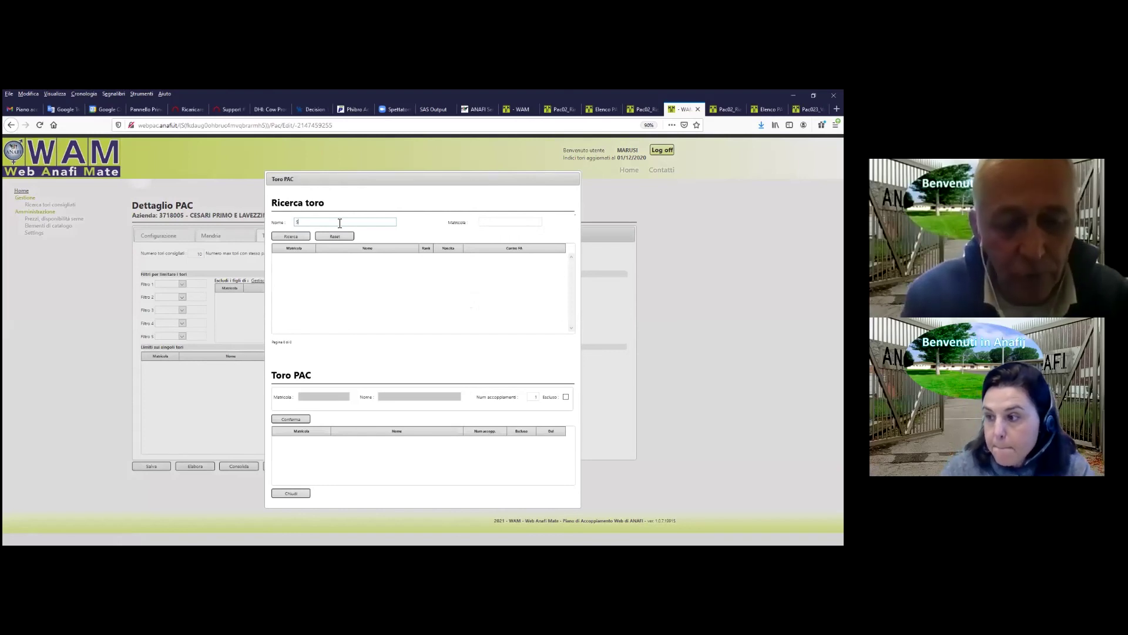
{"action": "type", "text": "SIGILL"}
{"action": "left_click", "coordinate": [300, 236]}
{"action": "left_click", "coordinate": [297, 257]}
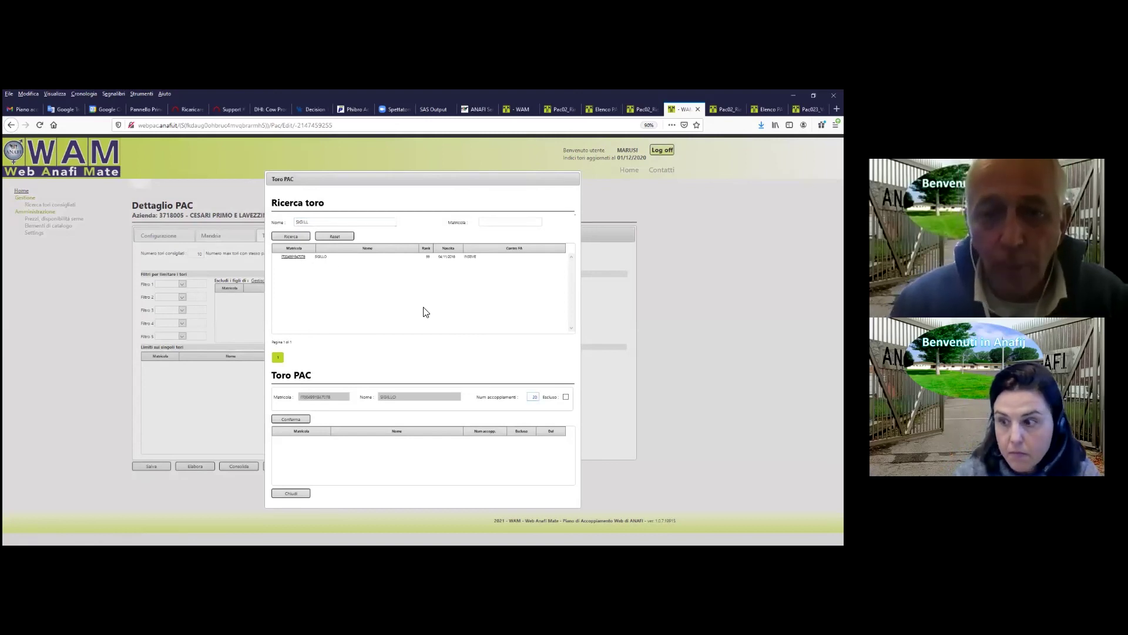
{"action": "left_click", "coordinate": [306, 419]}
Step: Add the bull GEYSER to the individual bull limits with 20 matings, finding it by the name GEYSE, and close the bull search
{"action": "double_click", "coordinate": [315, 222]}
{"action": "type", "text": "GEYSE"}
{"action": "left_click", "coordinate": [294, 235]}
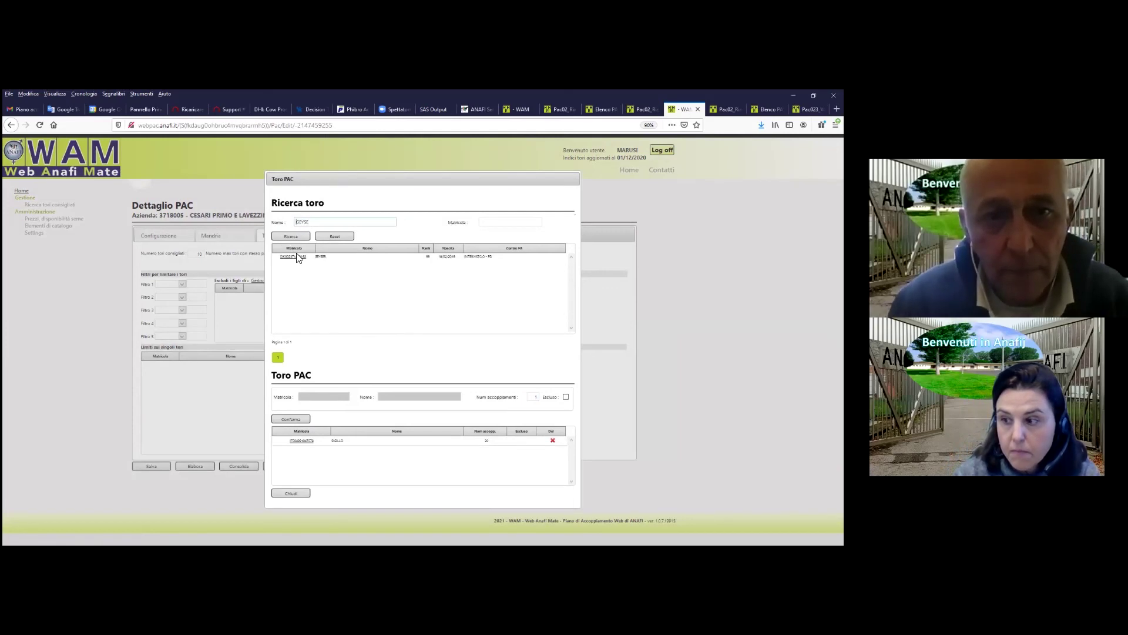
{"action": "left_click", "coordinate": [298, 258]}
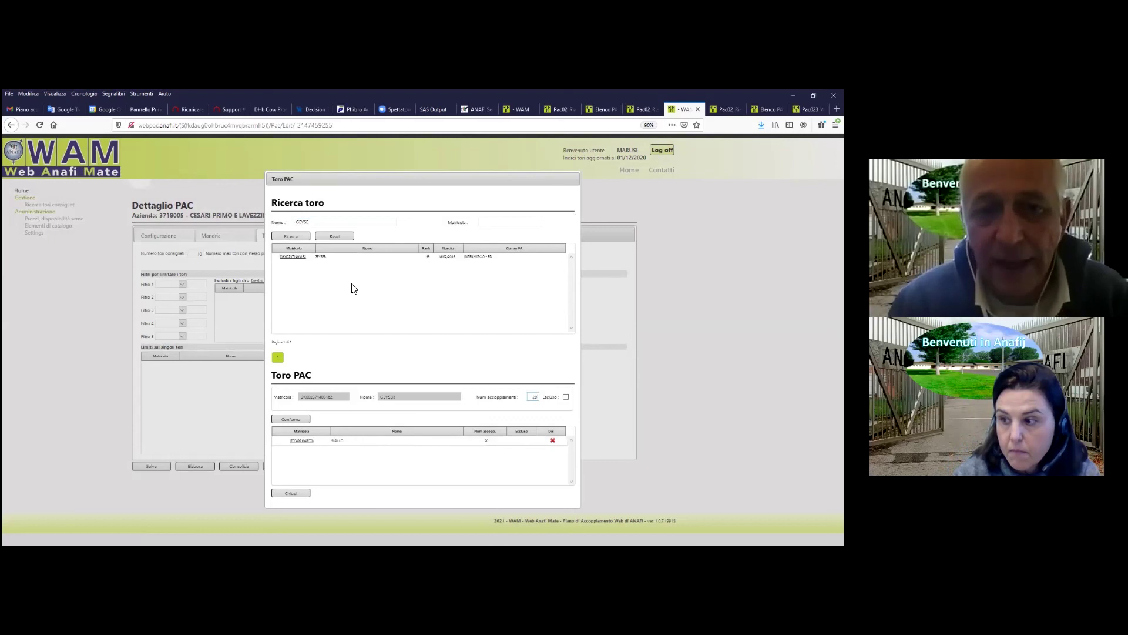
{"action": "left_click", "coordinate": [301, 420]}
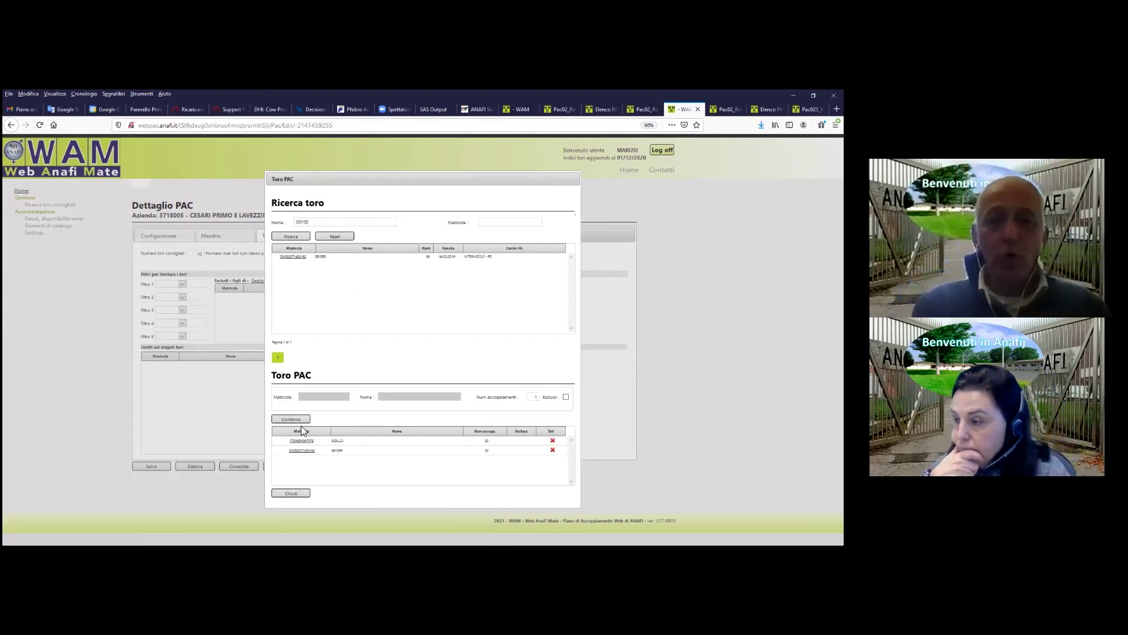
{"action": "left_click", "coordinate": [306, 497]}
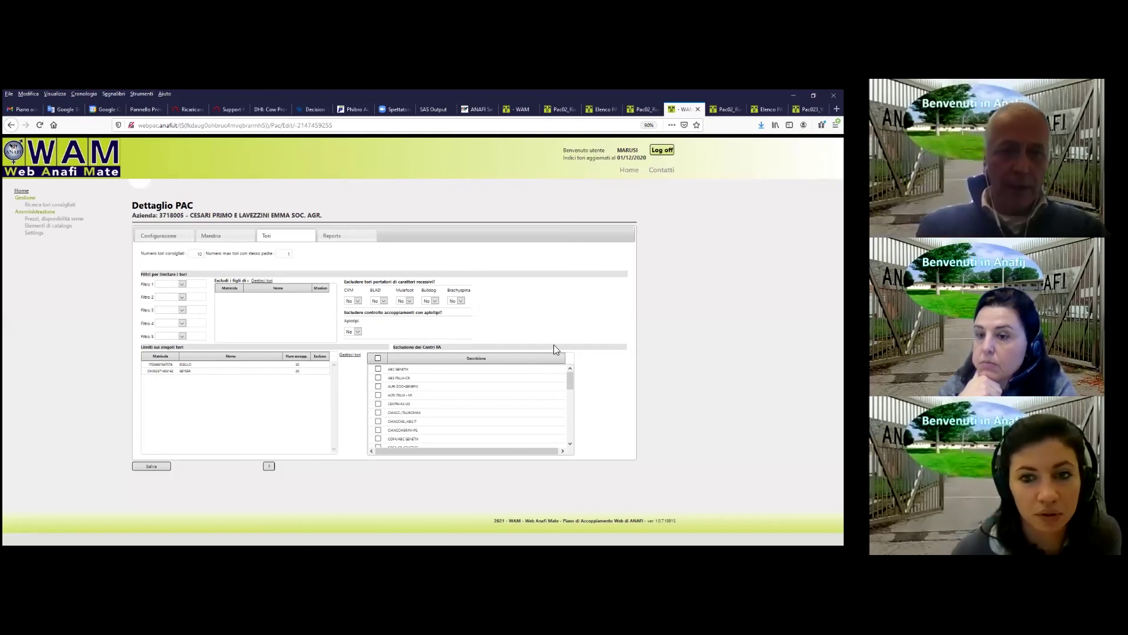
Step: Check the bull type choices in the plan's Configurazione parameters, keeping Tutti selected
{"action": "left_click", "coordinate": [170, 234]}
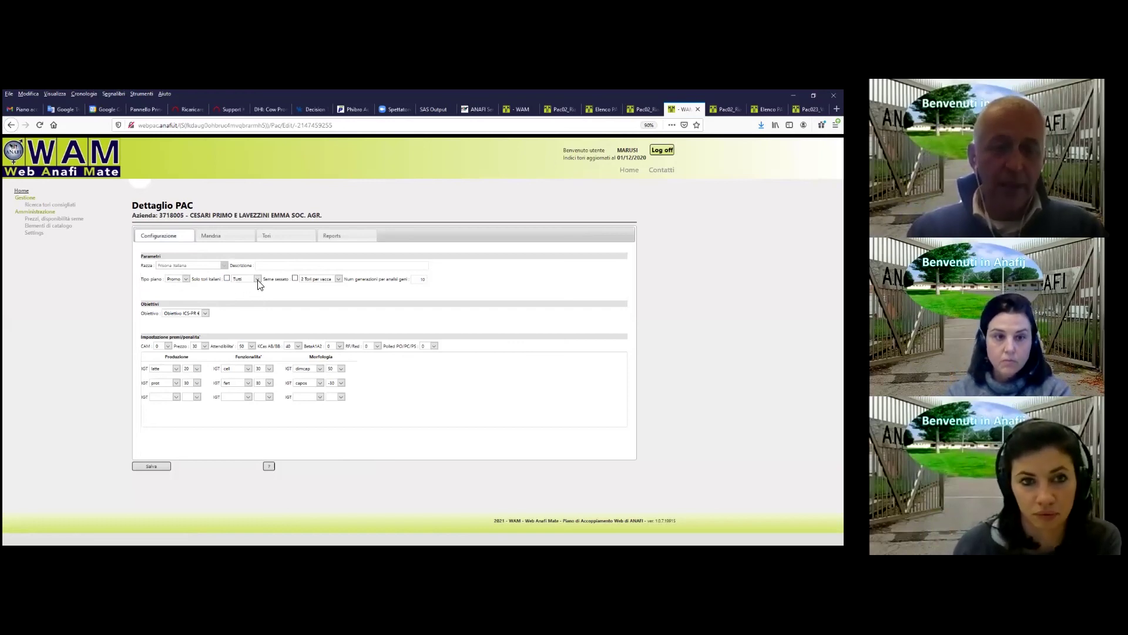
{"action": "left_click", "coordinate": [257, 279]}
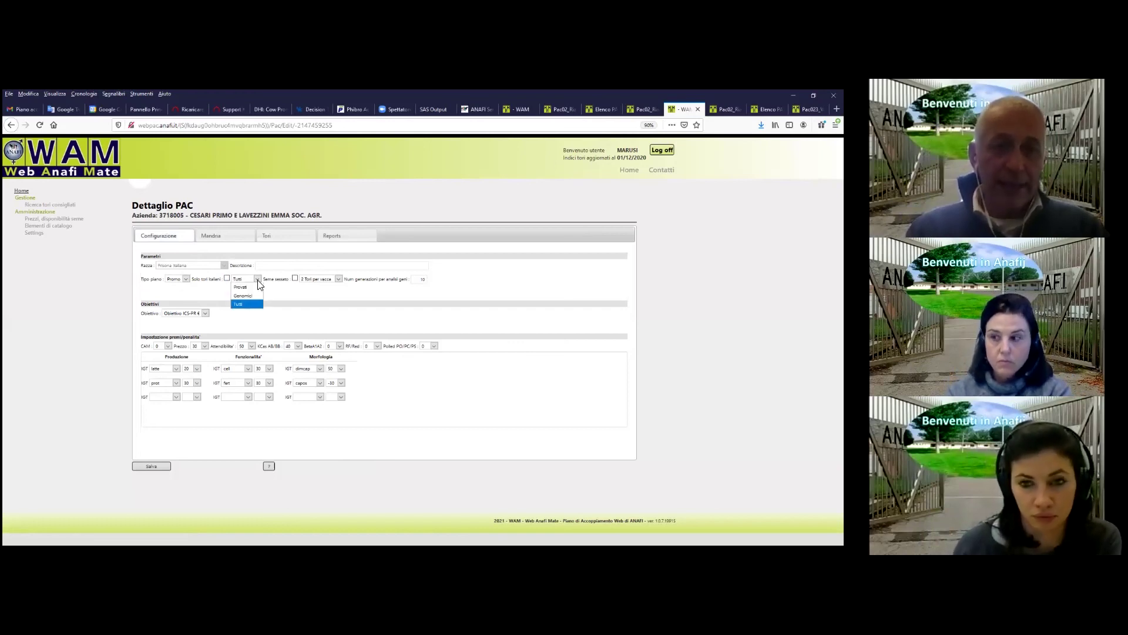
{"action": "left_click", "coordinate": [241, 304]}
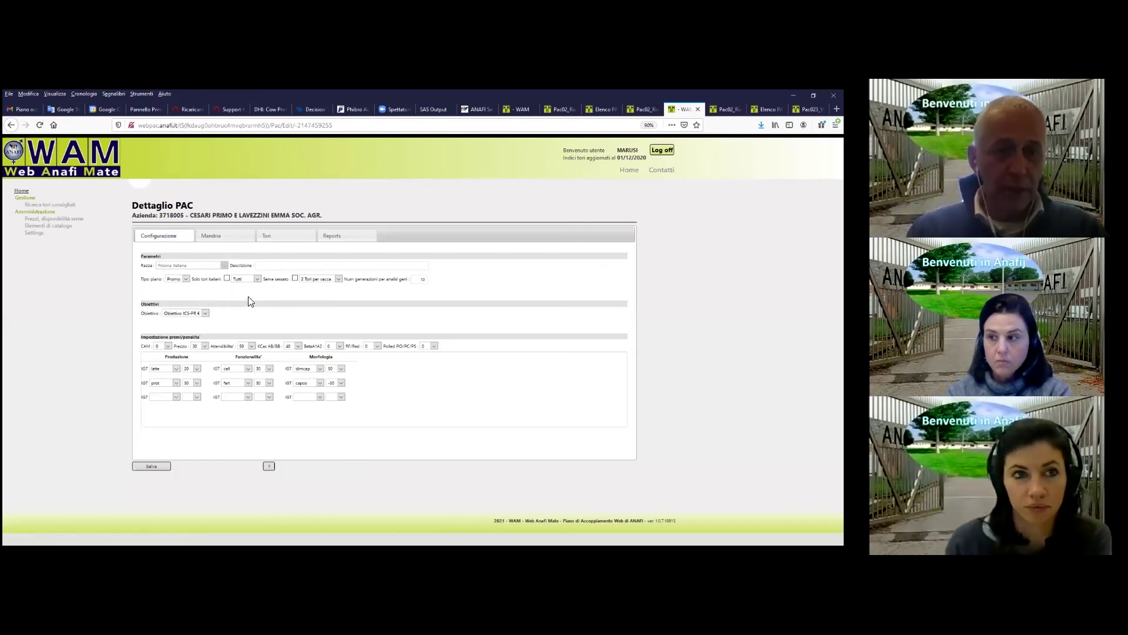
Step: Return to the plan's Tori settings and look through the Centri FA available for exclusion
{"action": "left_click", "coordinate": [291, 242]}
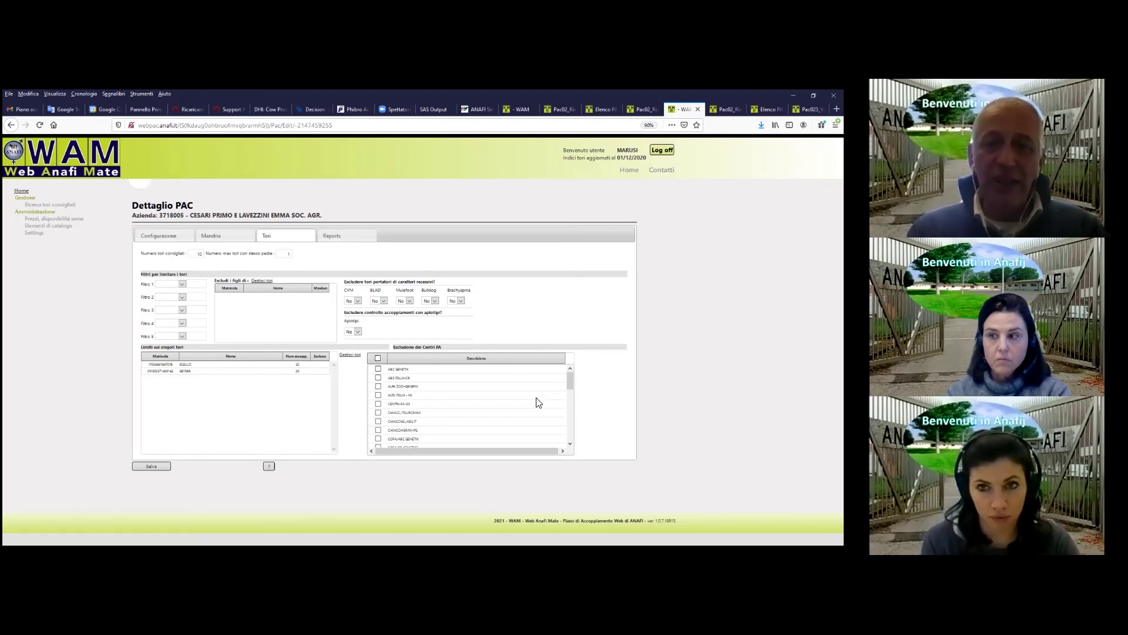
{"action": "scroll", "coordinate": [488, 410], "scroll_direction": "down", "scroll_amount": 8}
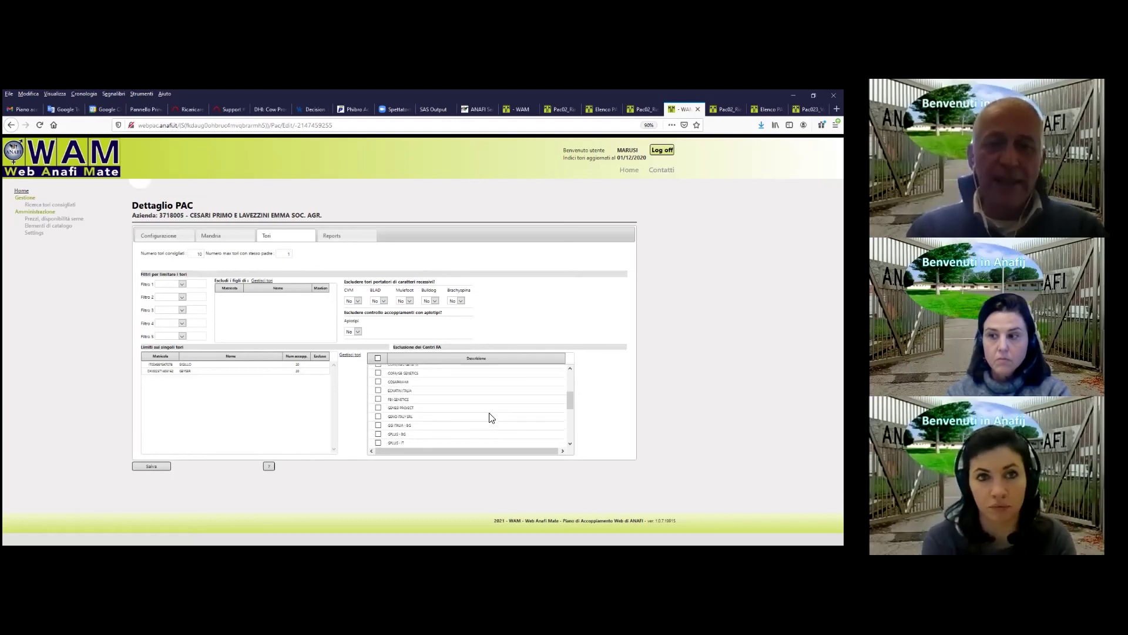
{"action": "scroll", "coordinate": [491, 416], "scroll_direction": "up", "scroll_amount": 8}
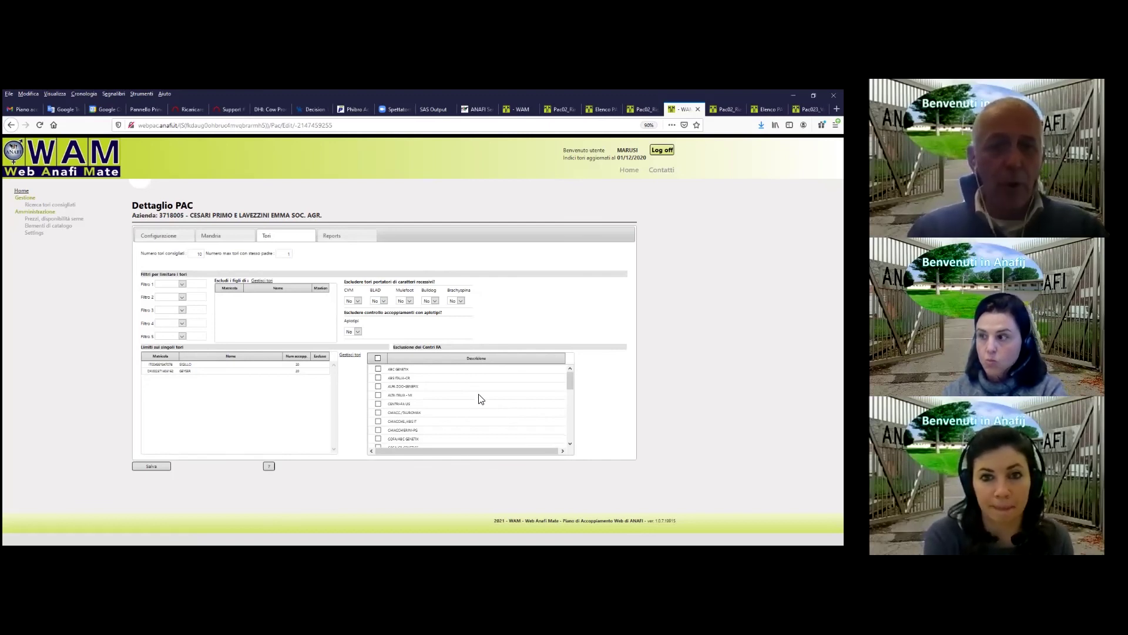
Step: Try excluding all Centri FA except four individually deselected centres, and clear the entire exclusion selection
{"action": "left_click", "coordinate": [379, 357]}
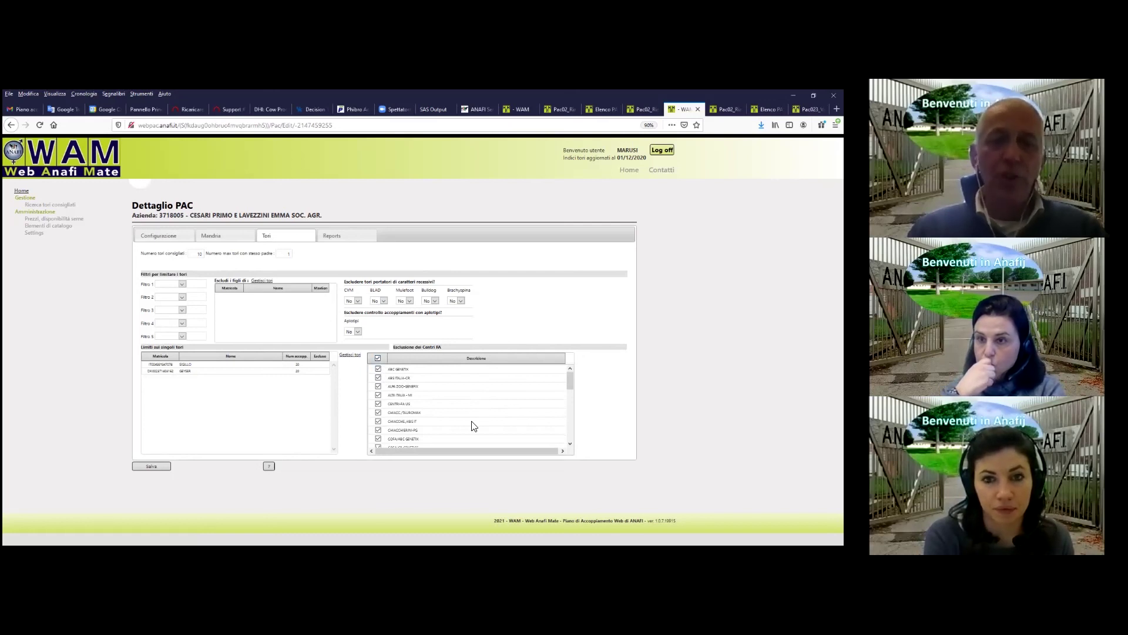
{"action": "left_click", "coordinate": [377, 377]}
{"action": "left_click", "coordinate": [378, 421]}
{"action": "left_click", "coordinate": [378, 439]}
{"action": "scroll", "coordinate": [433, 435], "scroll_direction": "down", "scroll_amount": 3}
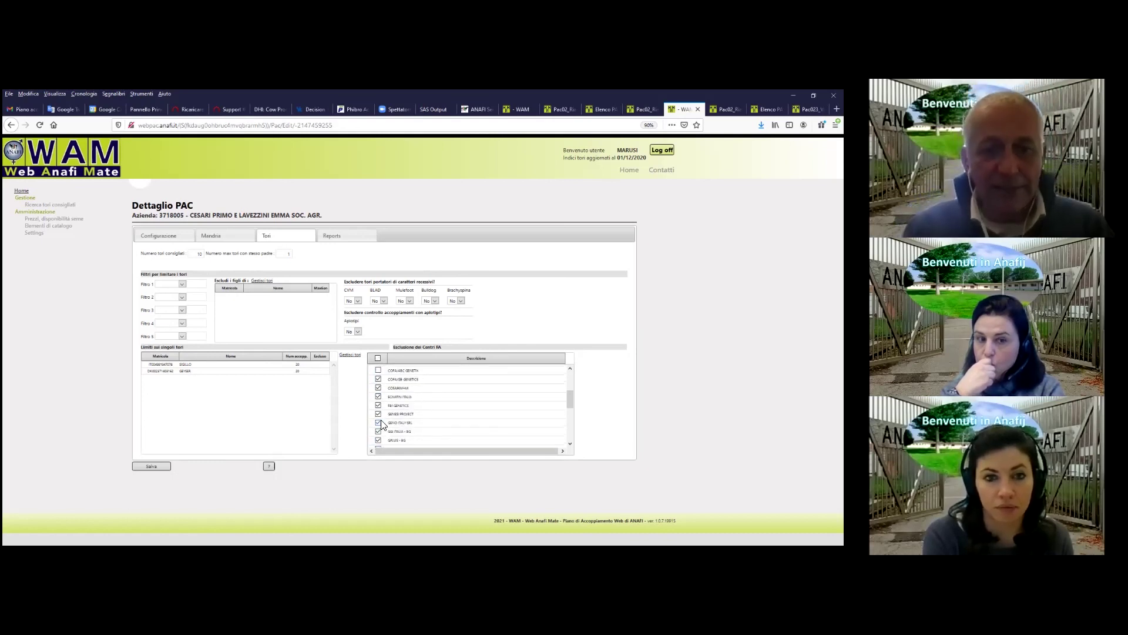
{"action": "left_click", "coordinate": [378, 414]}
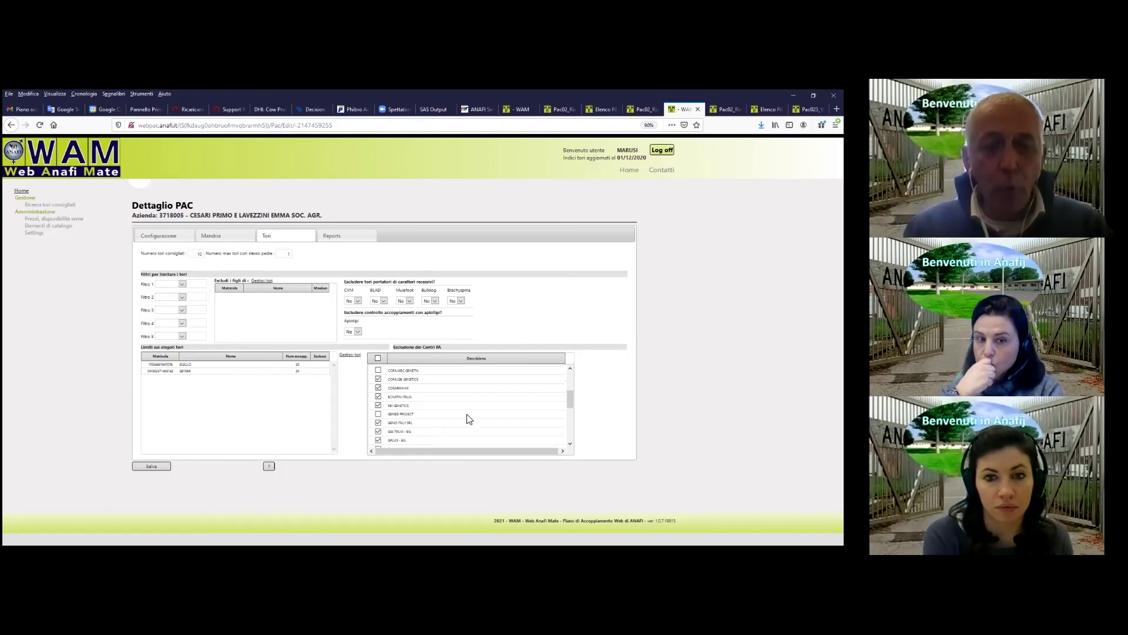
{"action": "left_click", "coordinate": [378, 357]}
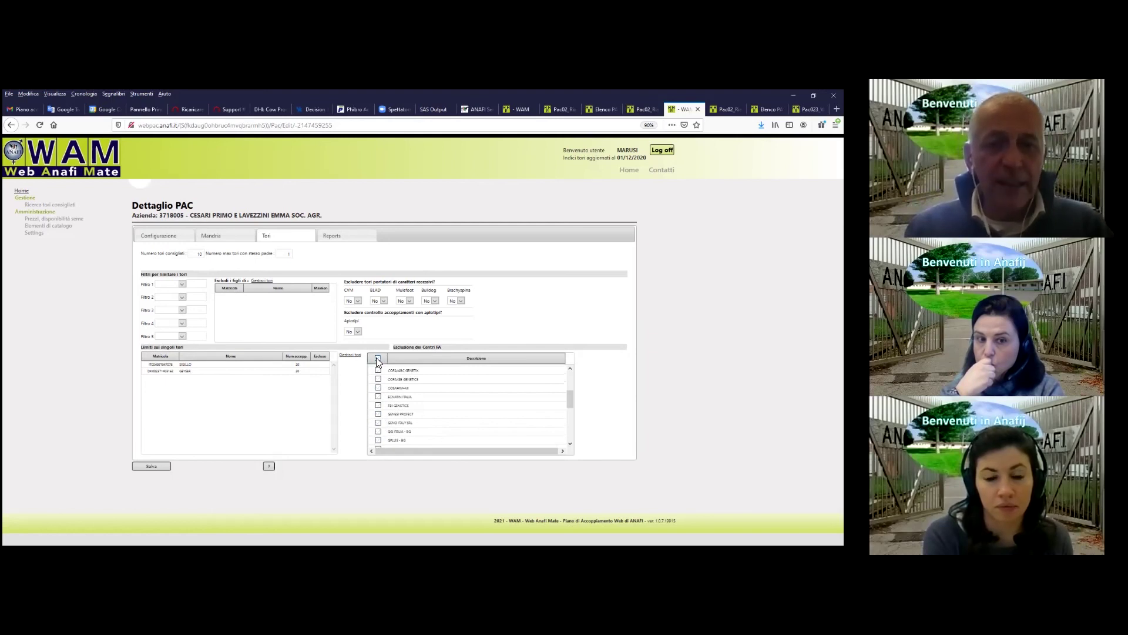
{"action": "scroll", "coordinate": [424, 412], "scroll_direction": "up", "scroll_amount": 3}
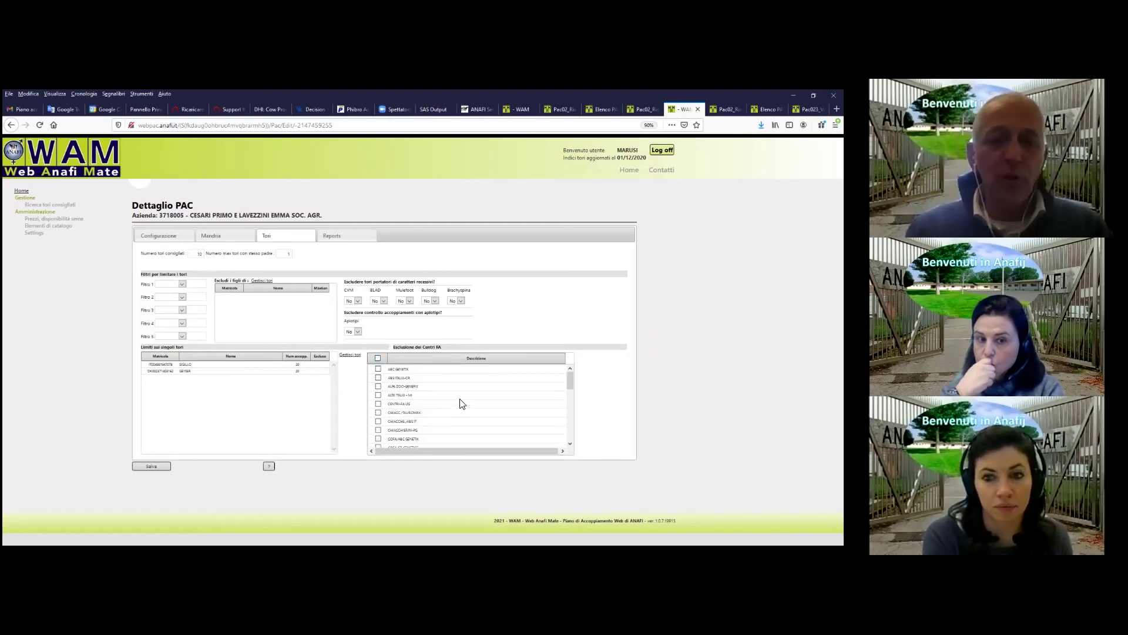